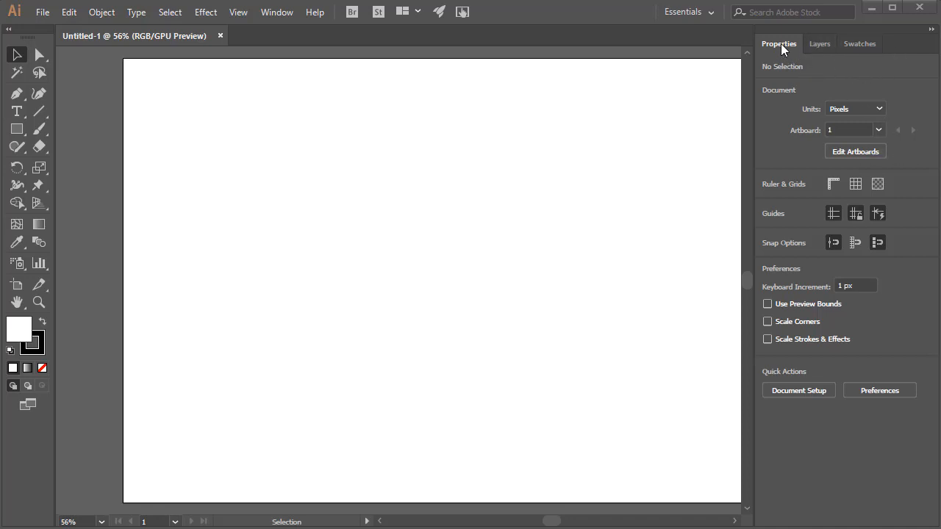
left_click(820, 44)
left_click(861, 44)
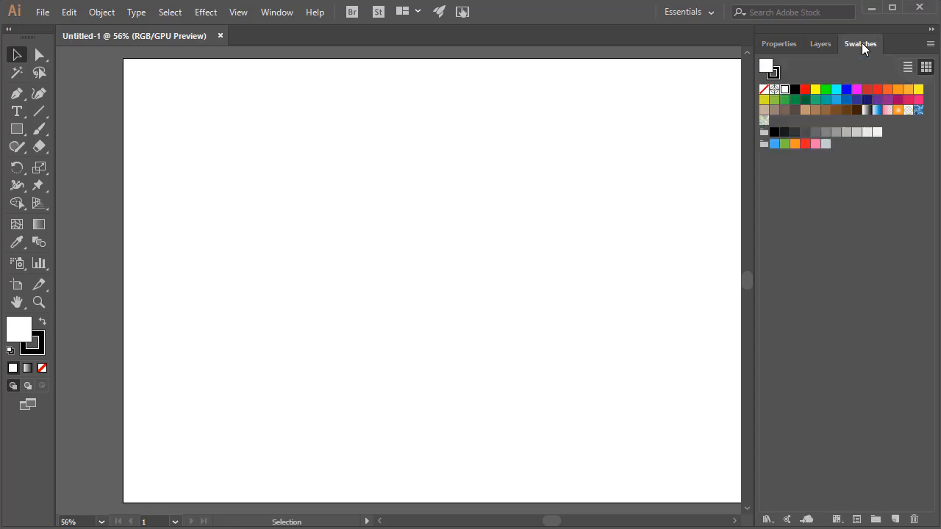
left_click(780, 43)
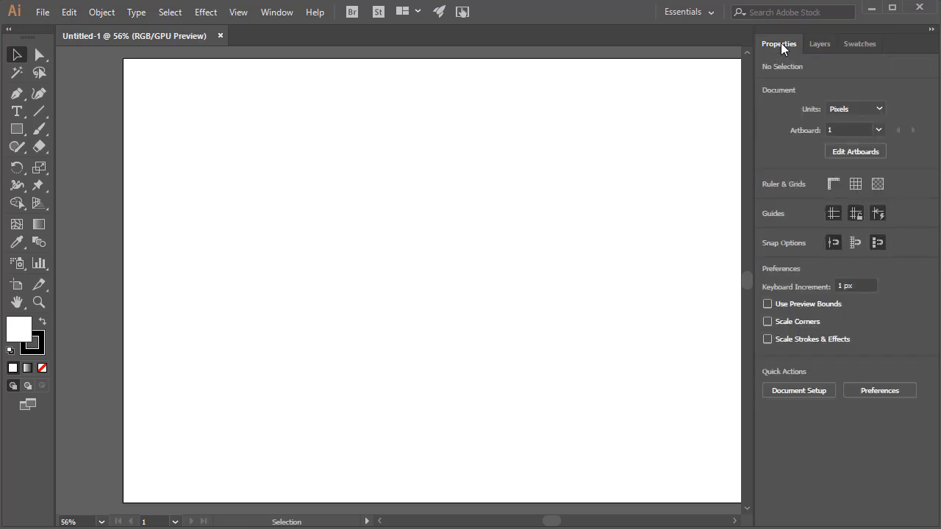
left_click(277, 12)
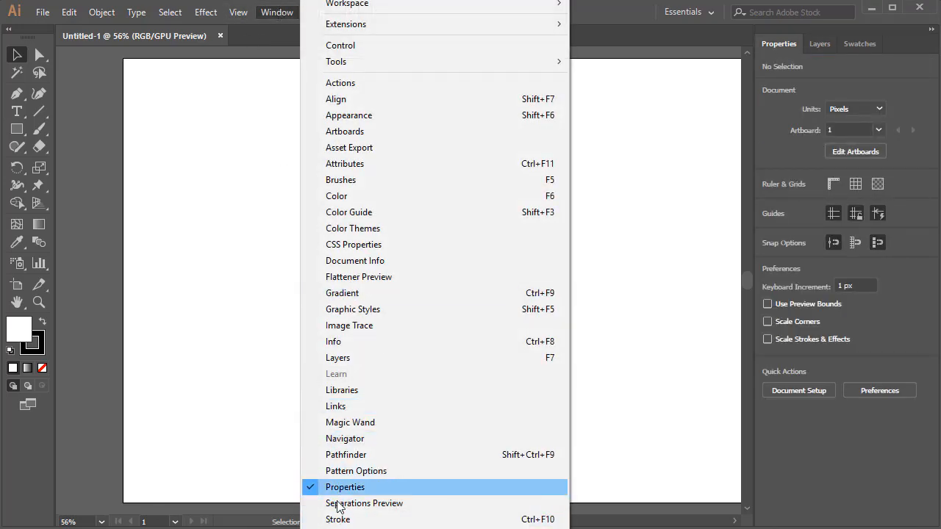
left_click(825, 131)
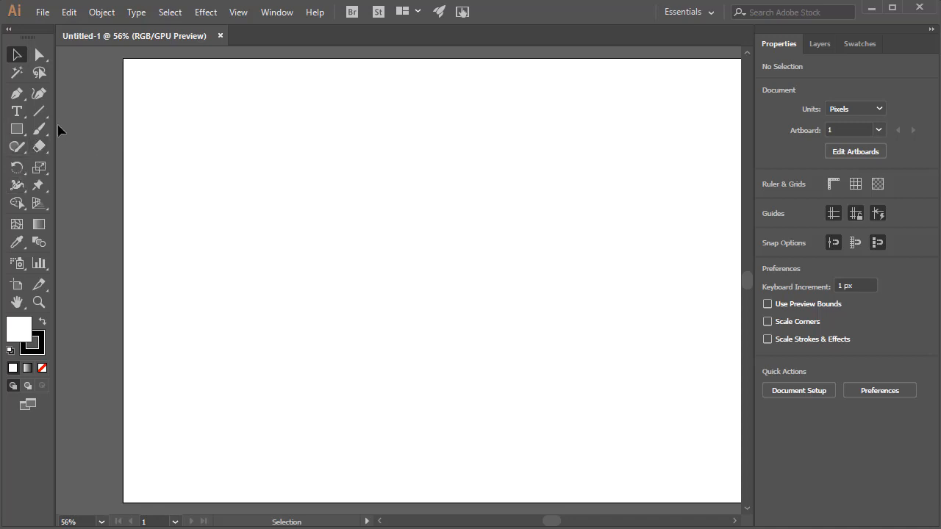
Step: Tear off the Pen tool group as a floating toolbar and place it over the artboard's upper-left corner
left_click(17, 92)
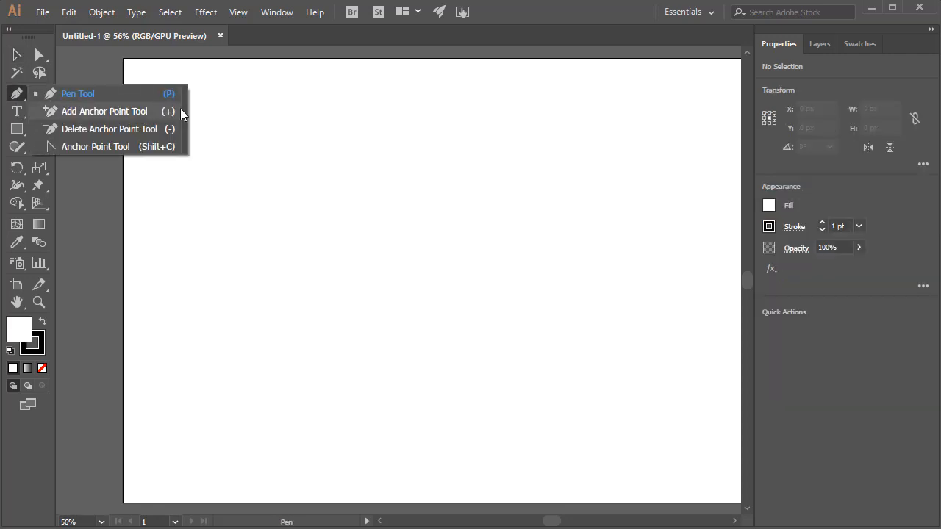
left_click(186, 114)
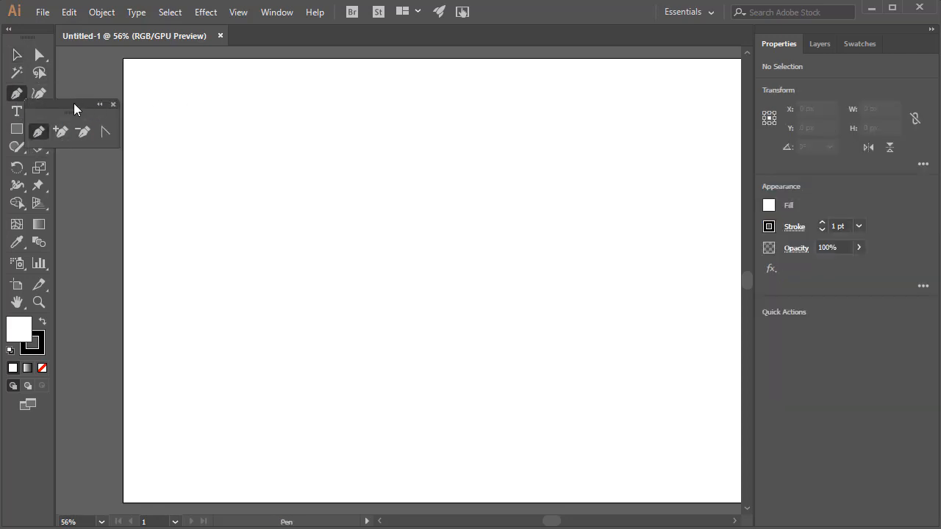
left_click_drag(73, 103, 128, 89)
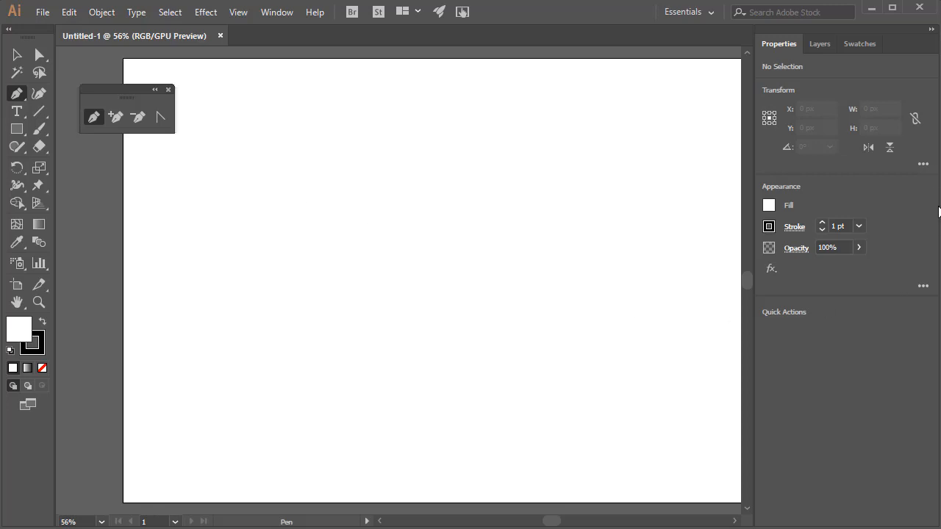
Step: Rename Layer 1 as "square"
left_click(819, 43)
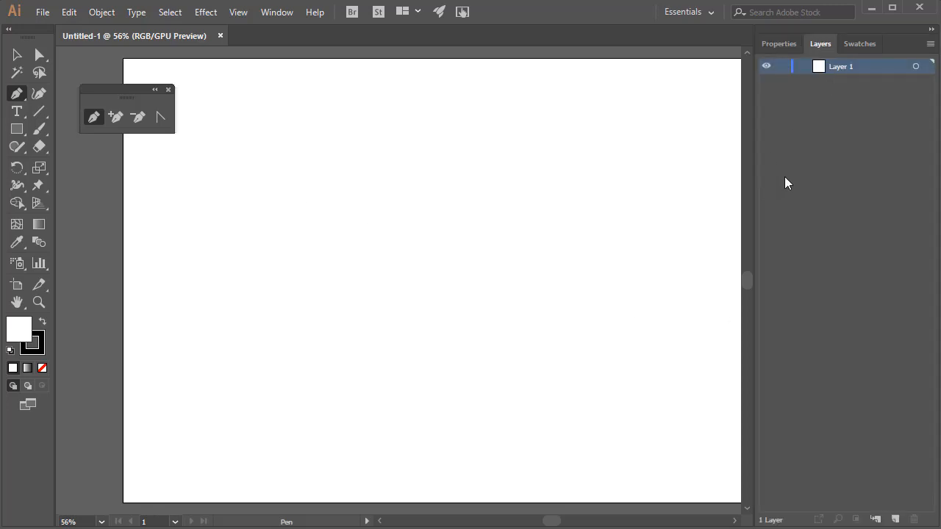
double_click(843, 67)
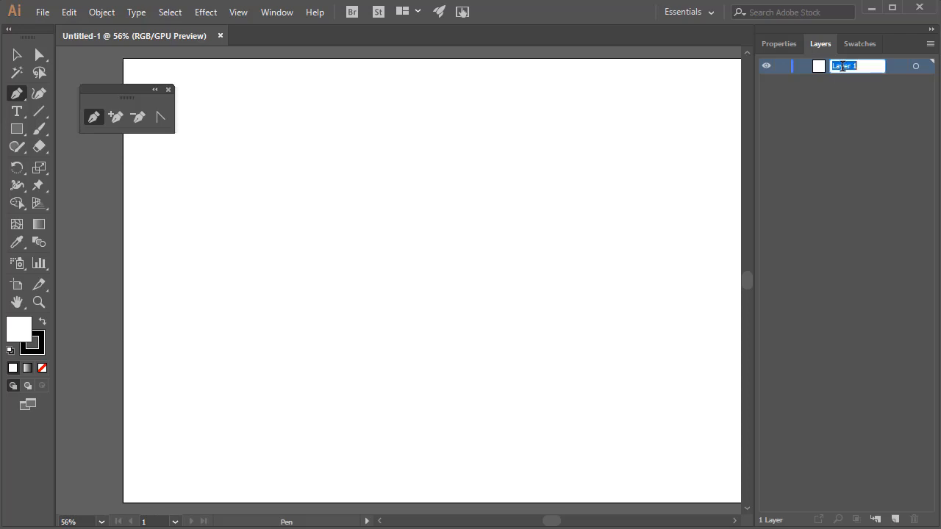
type("square")
key("Return")
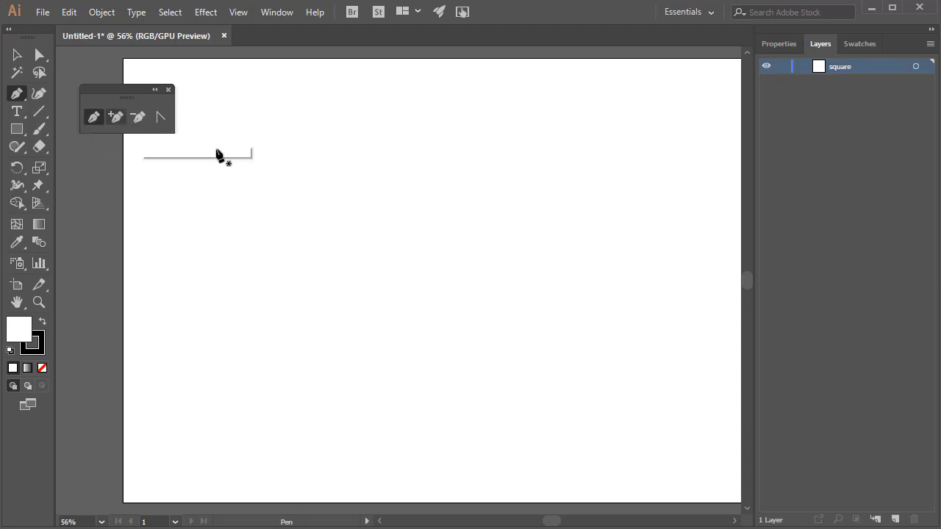
Step: Draw a closed four-sided shape about 479 by 402 px near the middle of the artboard with the Pen tool
left_click(282, 164)
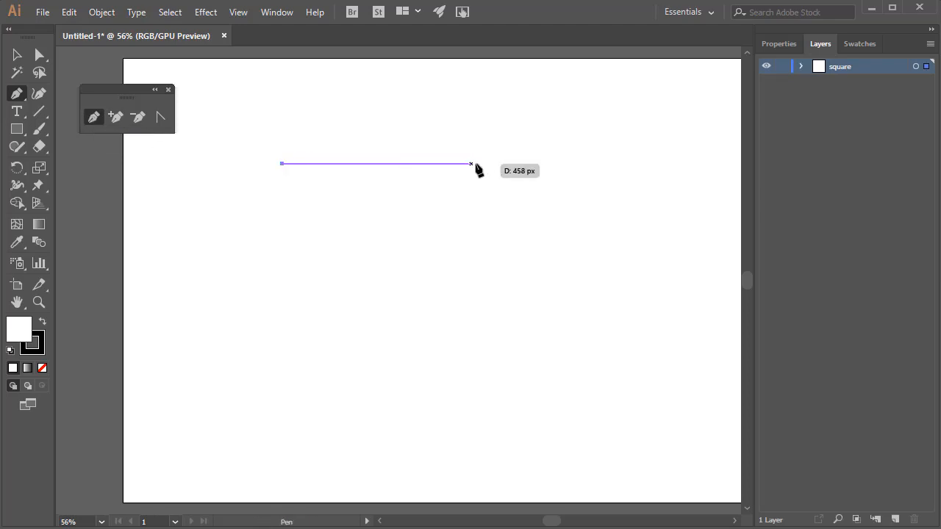
left_click(477, 164)
left_click(476, 329)
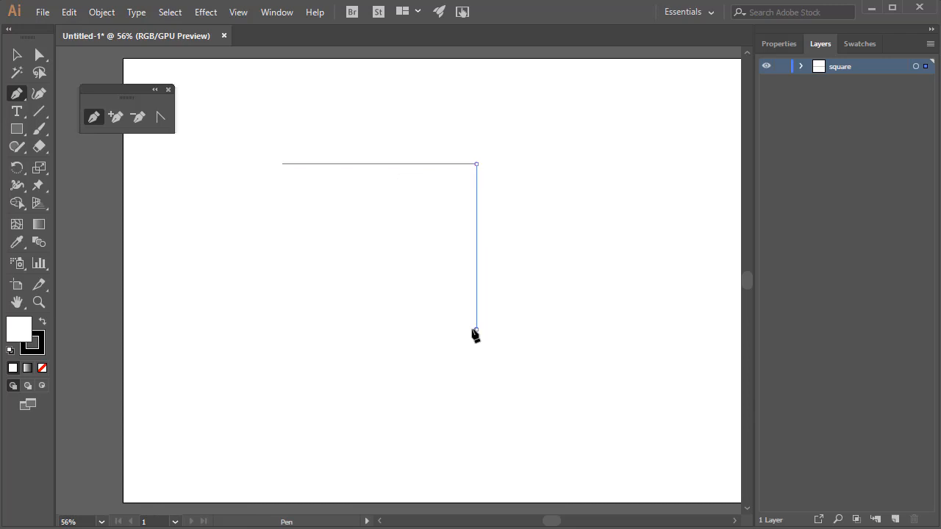
left_click(279, 330)
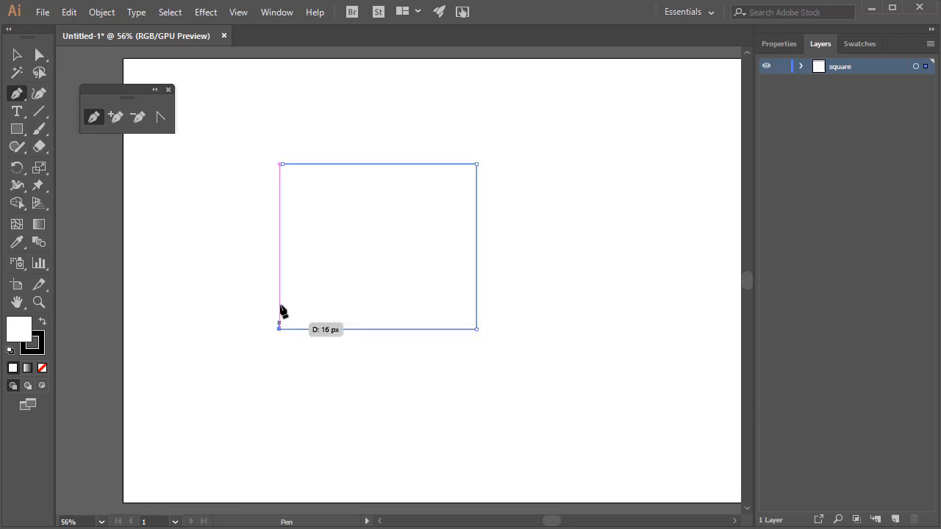
left_click(282, 164)
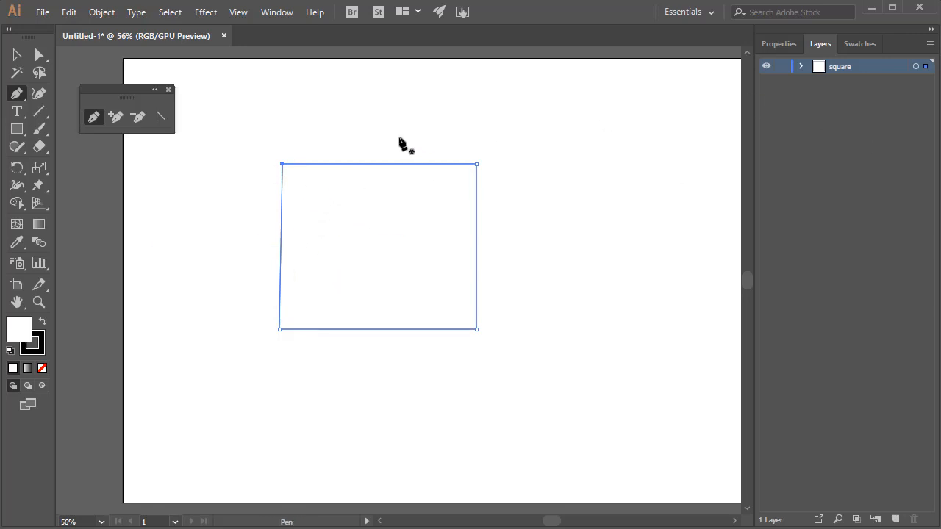
Step: Select the whole four-sided path and set its stroke weight to 13 pt
left_click(783, 44)
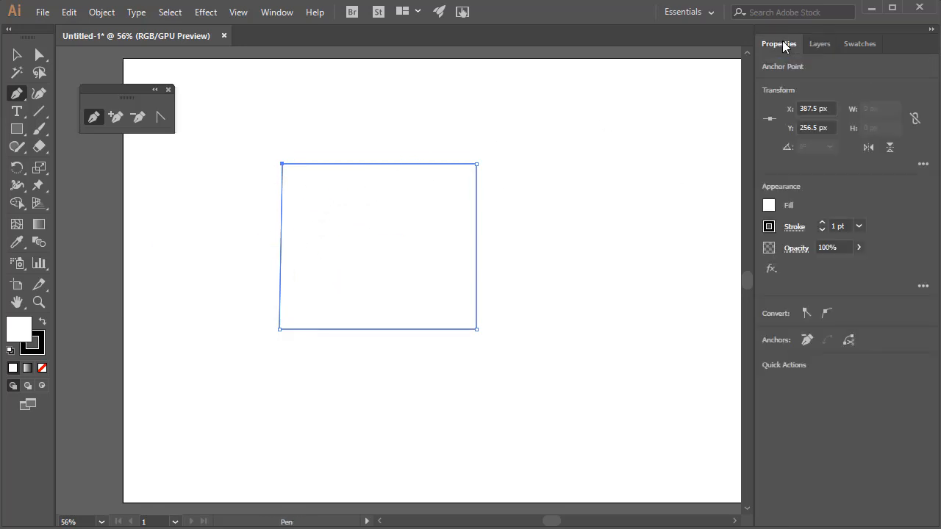
left_click(17, 56)
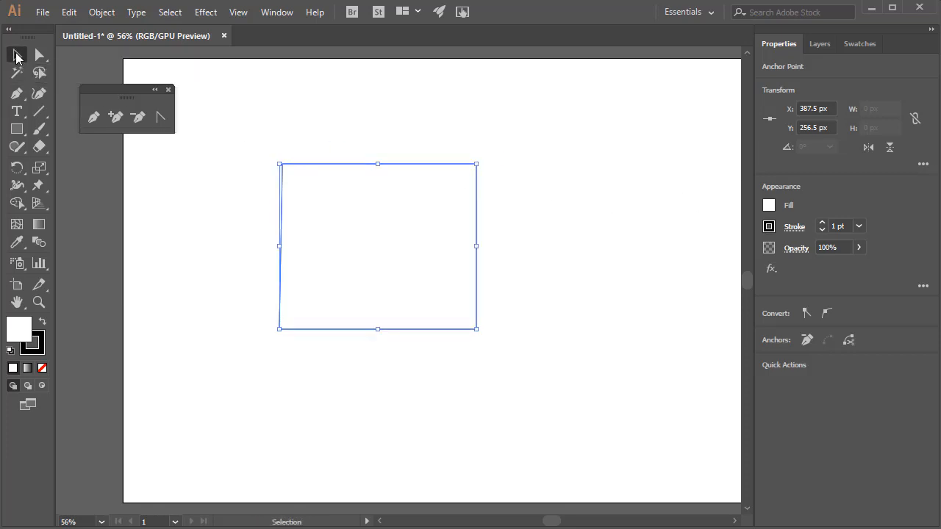
left_click(325, 164)
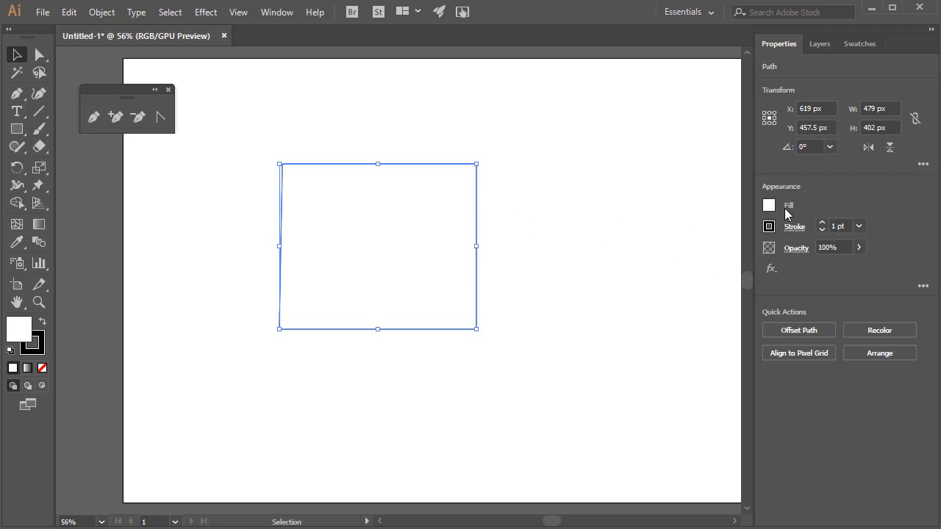
left_click(823, 223)
left_click(823, 223)
left_click(822, 222)
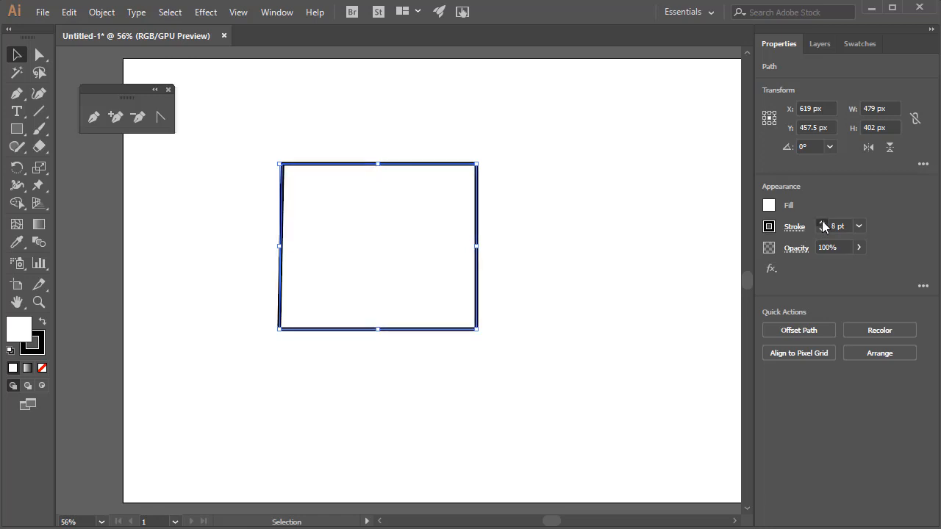
left_click(822, 222)
left_click(823, 223)
left_click(823, 223)
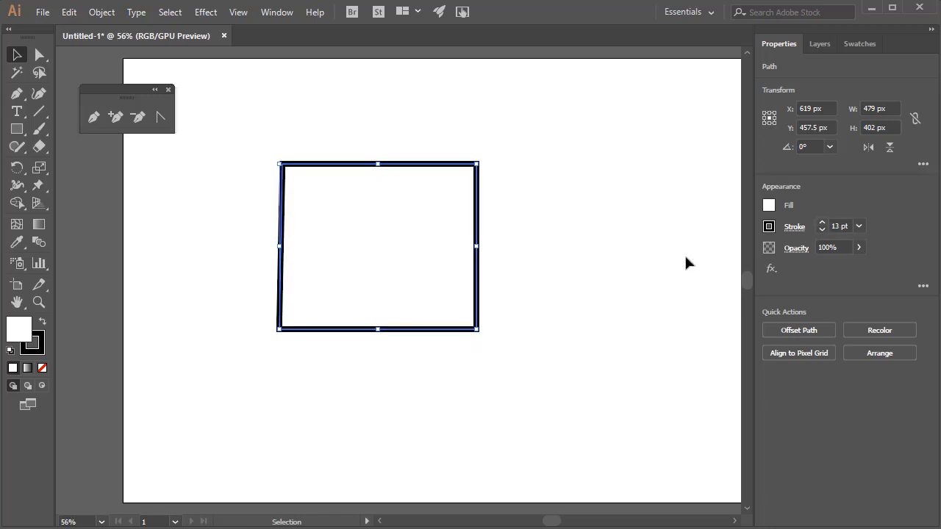
Step: Fill the four-sided shape with the bright red swatch and deselect it
left_click(769, 205)
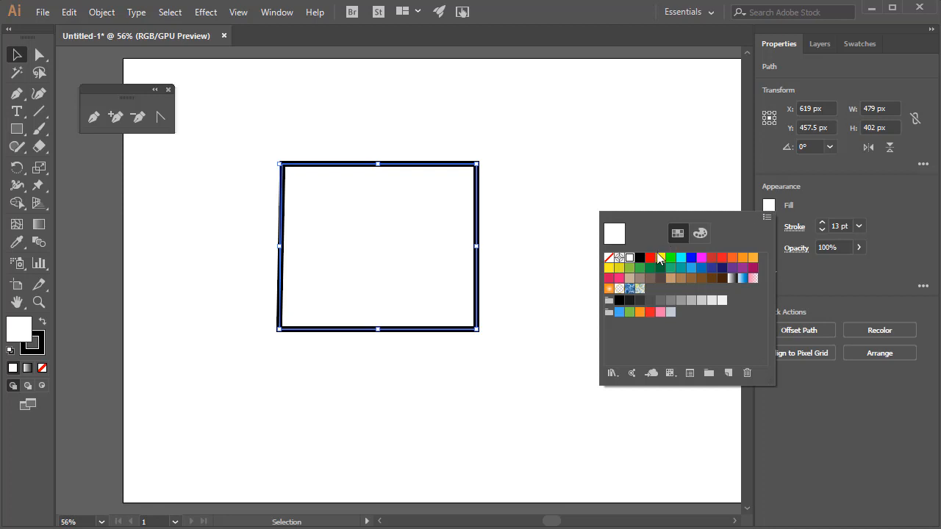
left_click(650, 258)
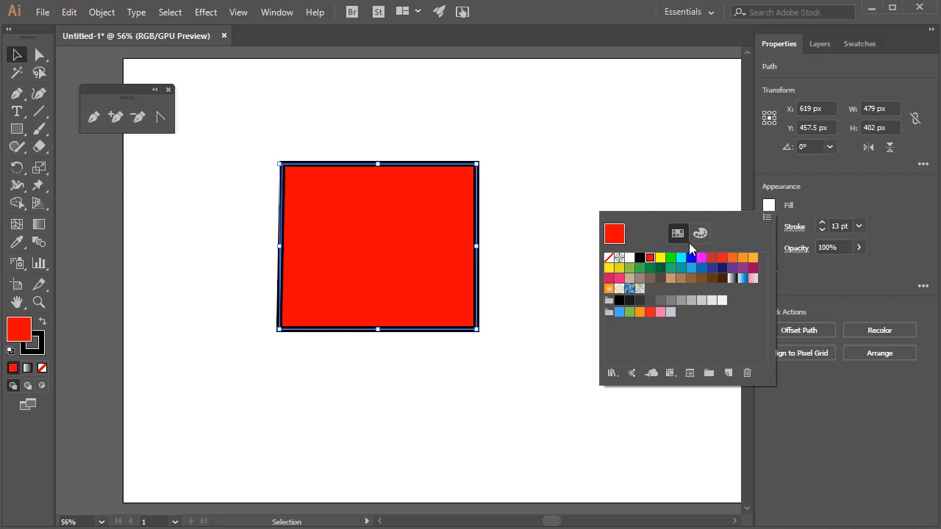
left_click(670, 257)
left_click(660, 257)
left_click(650, 258)
left_click(74, 168)
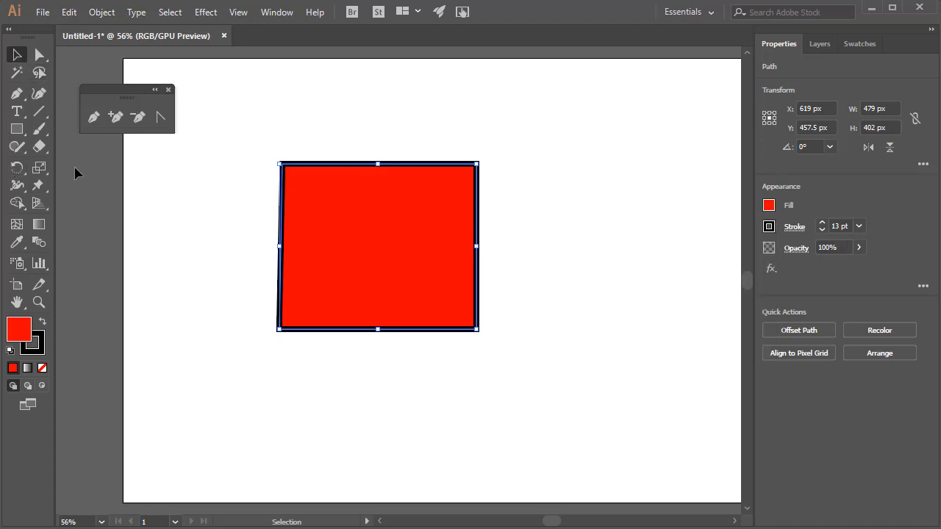
left_click(260, 197)
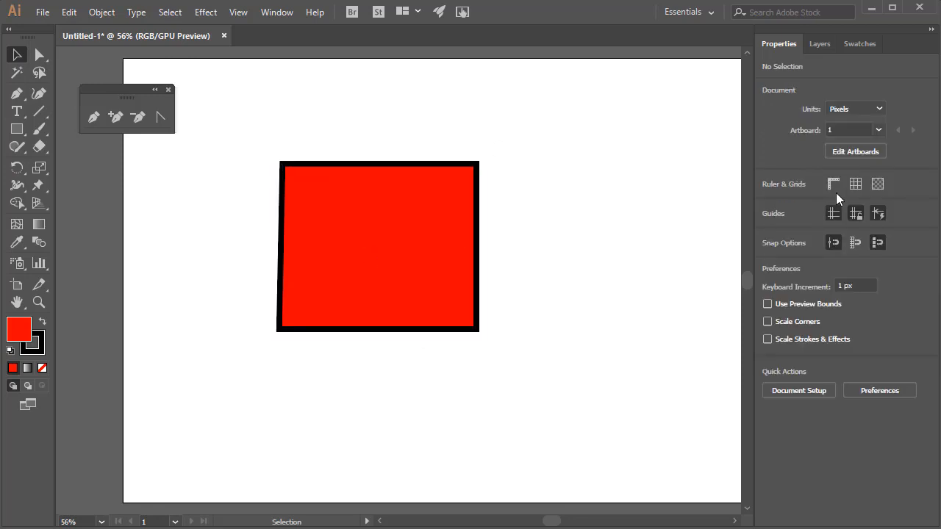
Step: Add a new layer named "triangle", and lock and hide the square layer
left_click(819, 44)
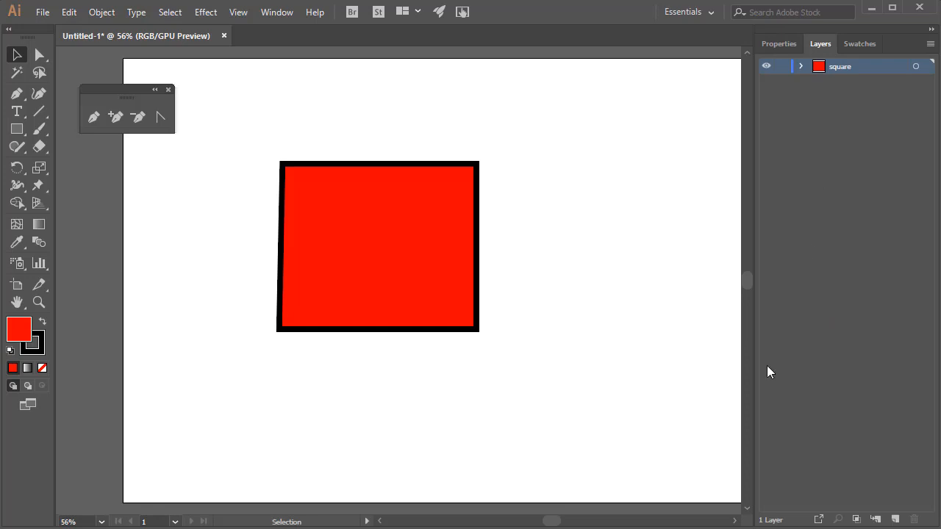
left_click(897, 520)
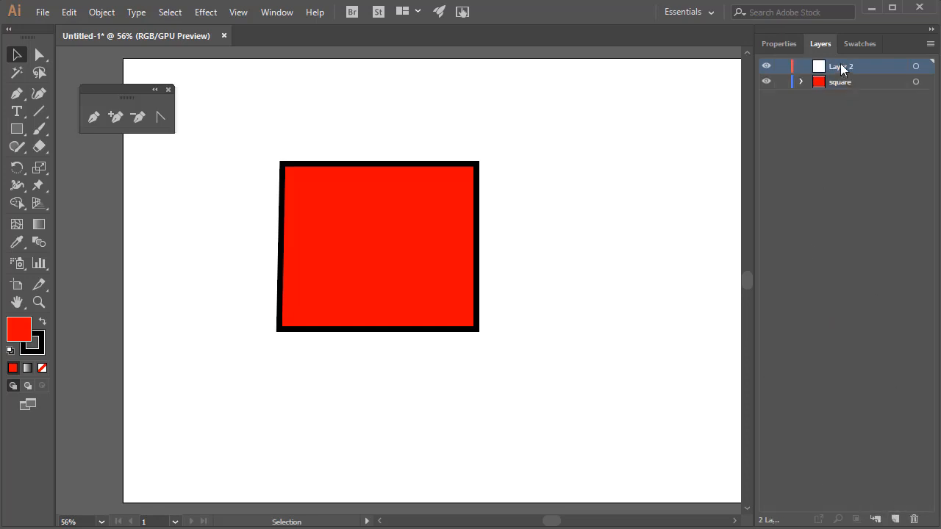
double_click(842, 67)
type("triangle")
key("Return")
left_click(783, 82)
left_click(766, 82)
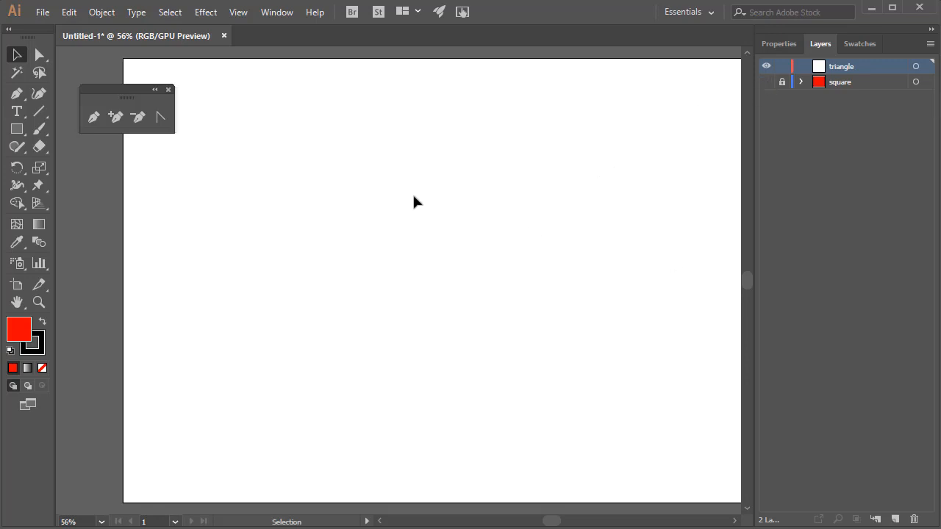
Step: Draw a closed triangle about 599 px wide and 396 px high on the triangle layer with the Pen tool
left_click(94, 118)
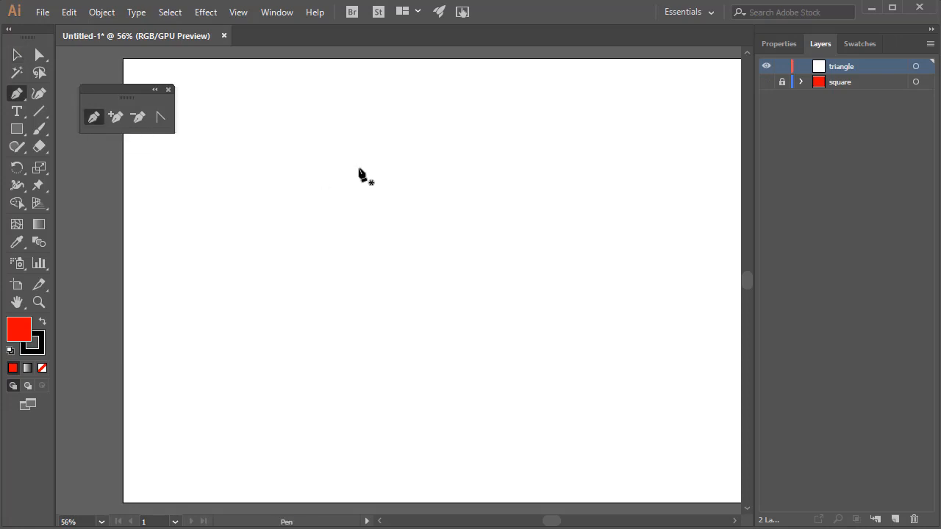
left_click(415, 144)
left_click(295, 308)
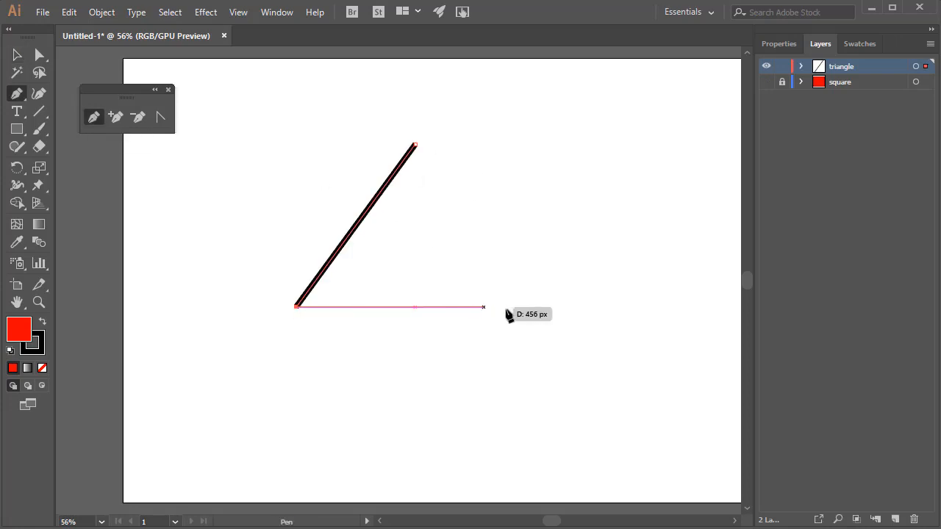
left_click(542, 306)
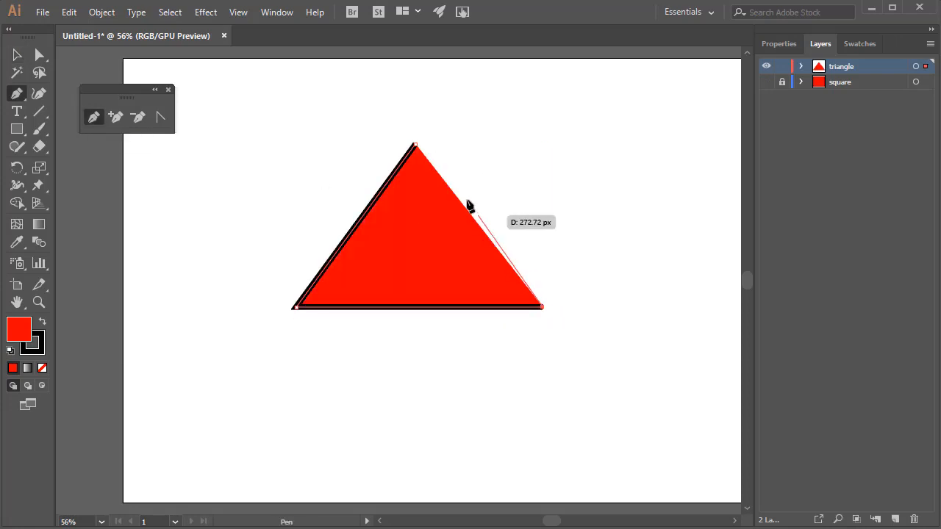
left_click(415, 144)
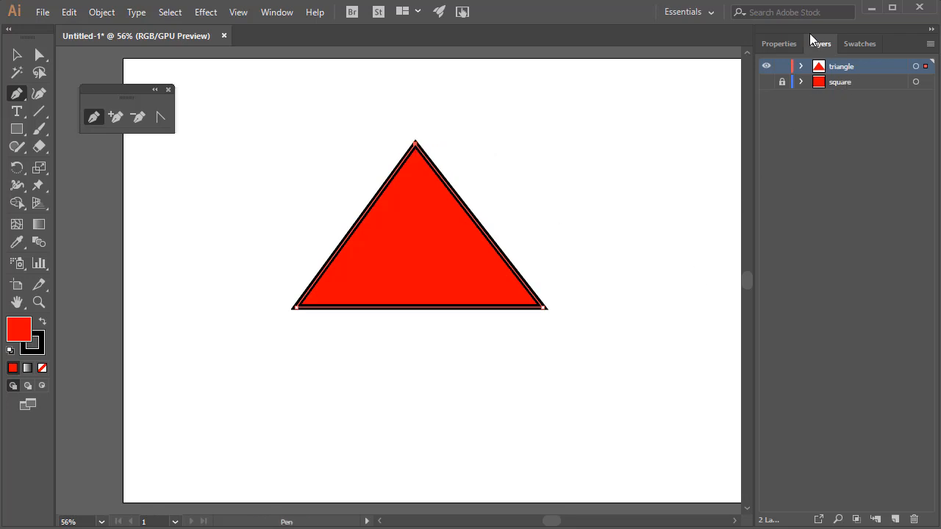
Step: Select the whole triangle and change its fill to the blue swatch
left_click(773, 43)
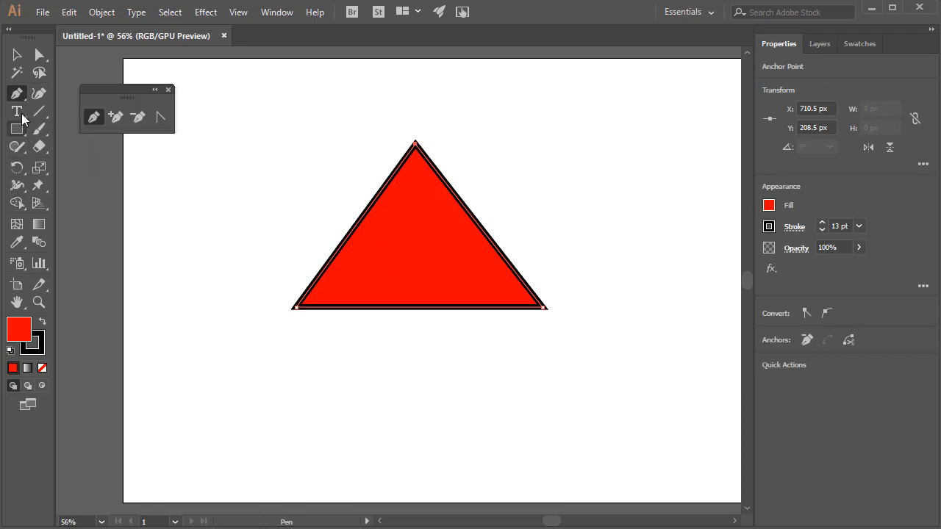
left_click(19, 56)
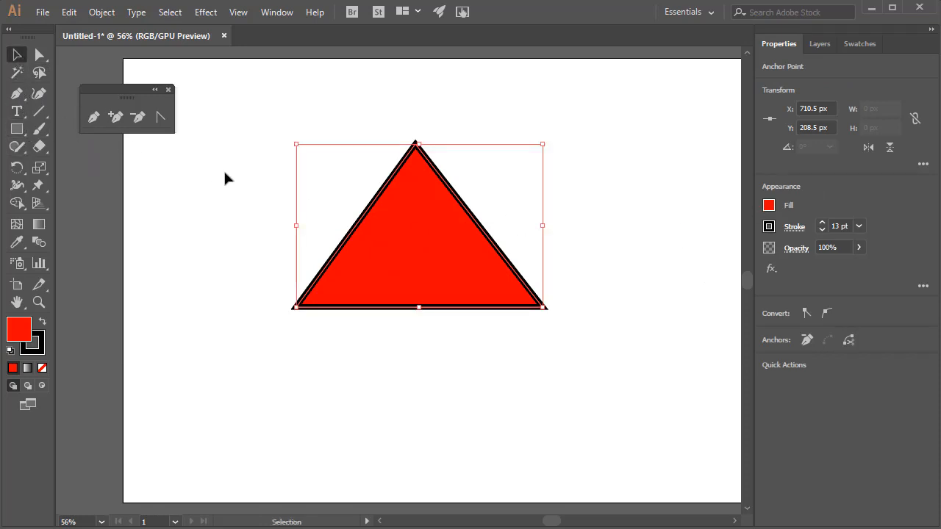
left_click(238, 97)
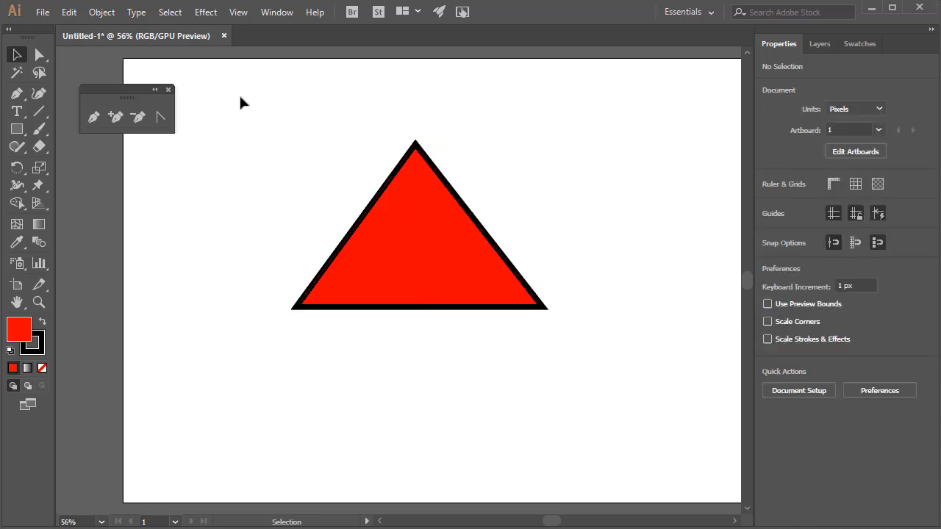
key("ctrl+a")
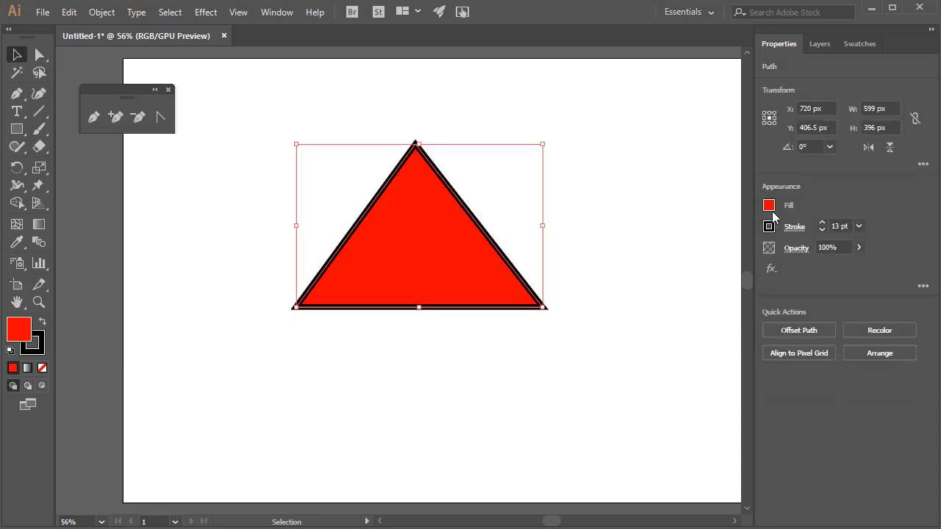
left_click(769, 206)
left_click(692, 257)
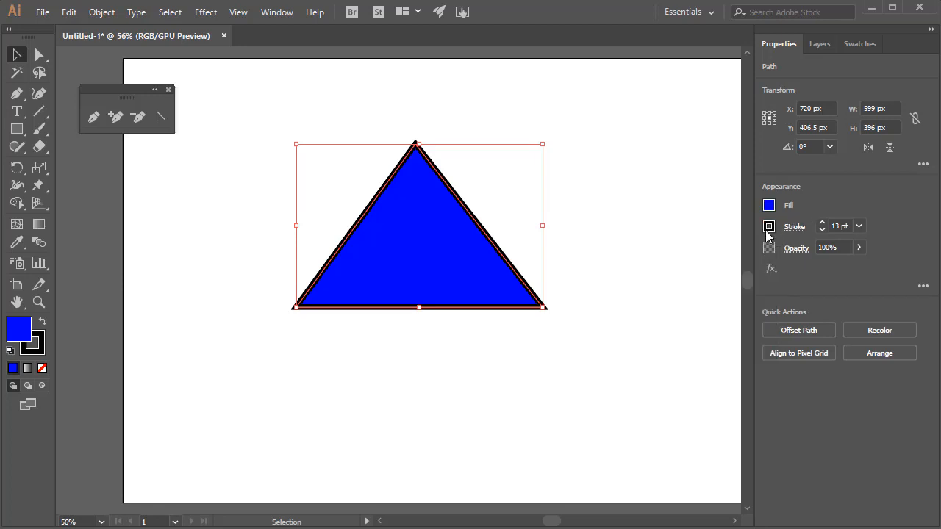
Step: Change the triangle's stroke colour to RGB Green
left_click(769, 226)
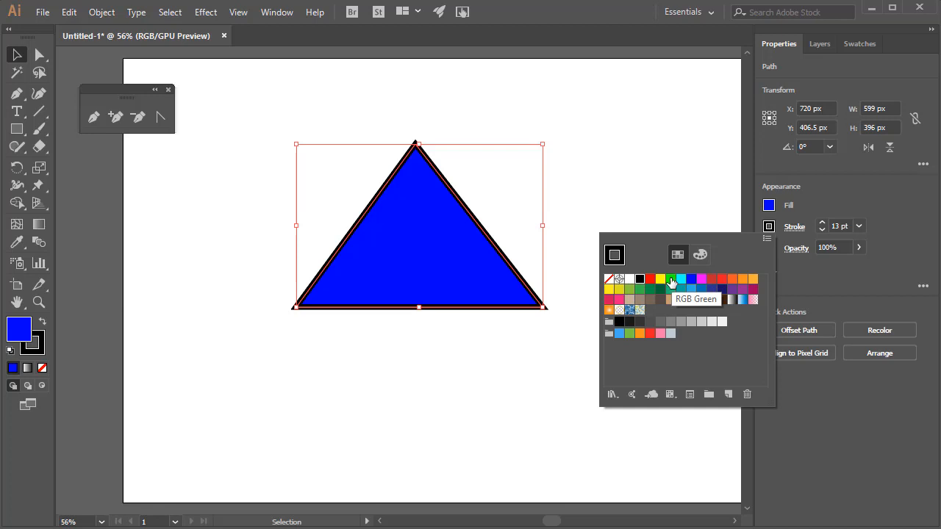
left_click(671, 281)
left_click(649, 168)
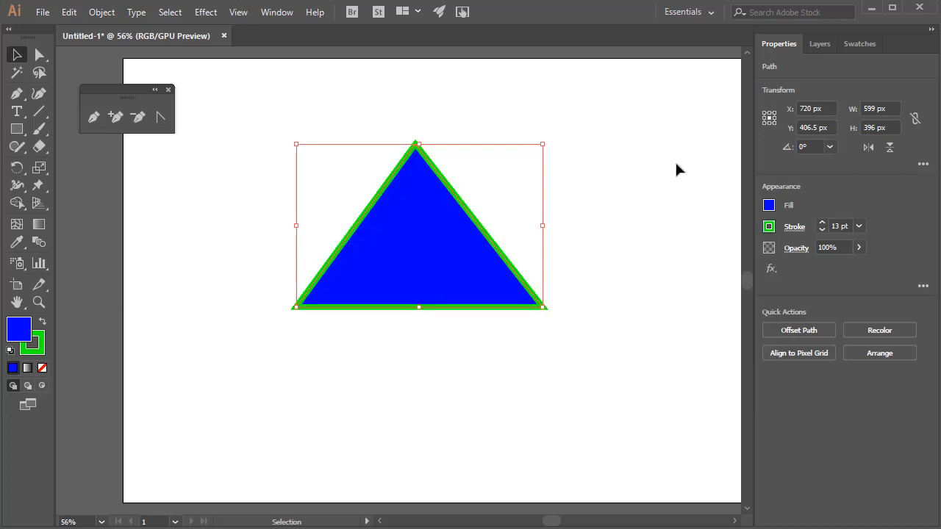
Step: Unlock and show the square layer, and move the triangle up and to the right so it still partly overlaps the square
left_click(819, 44)
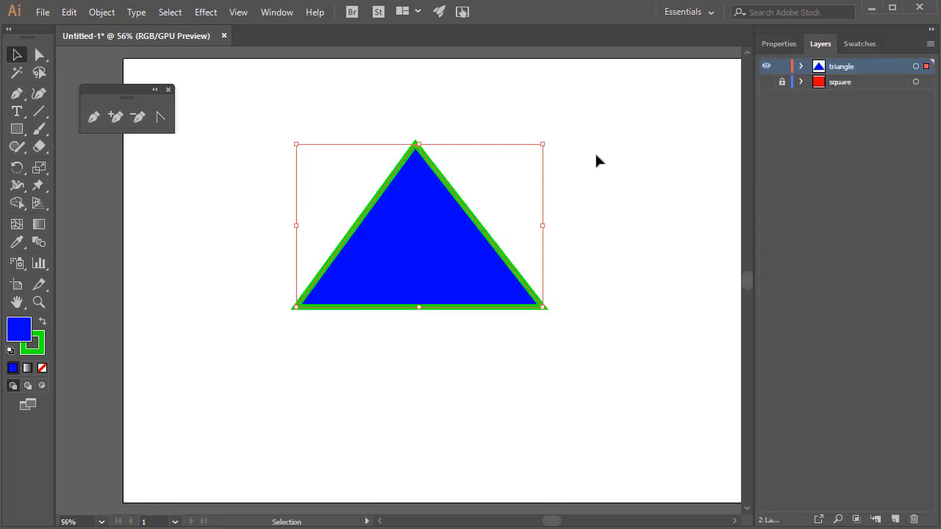
left_click(766, 81)
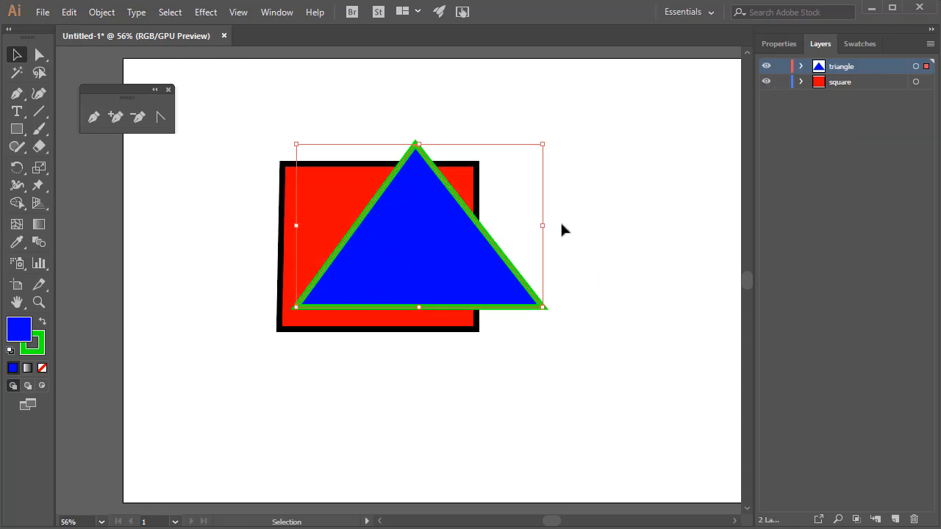
left_click_drag(441, 235, 505, 189)
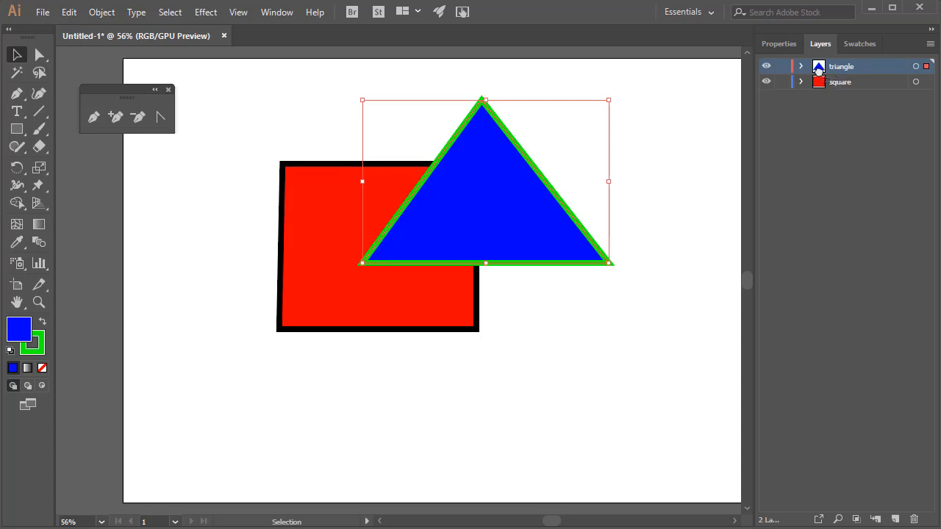
Step: Reorder the square layer above the triangle layer and select the red square
left_click_drag(821, 81, 816, 62)
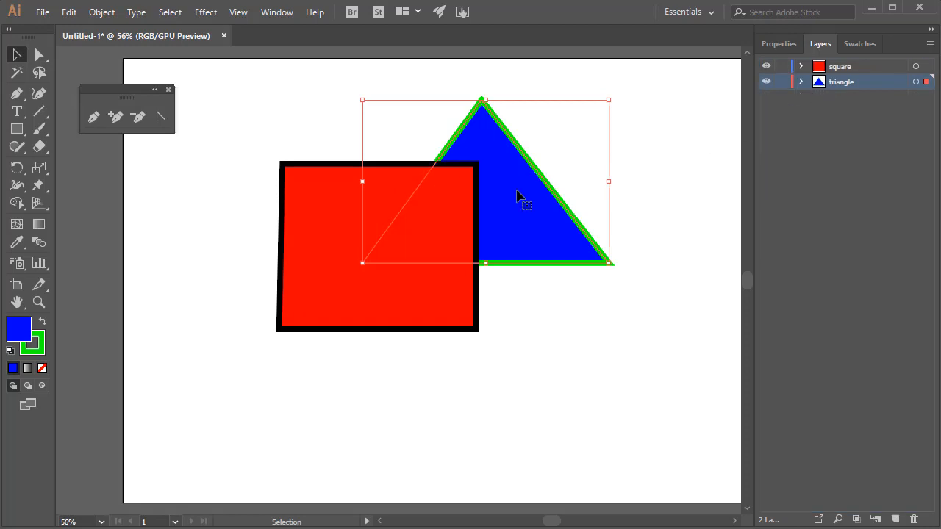
left_click(342, 245)
left_click(509, 208)
left_click(419, 233)
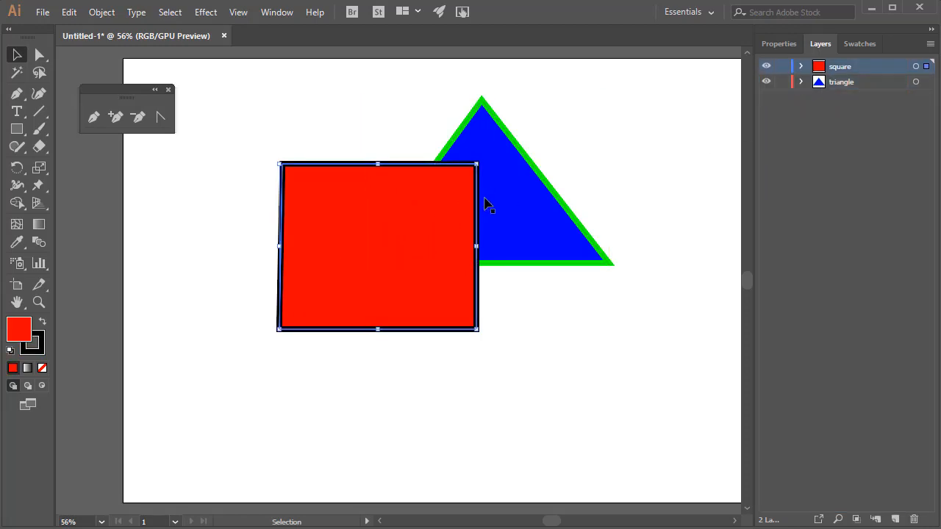
left_click(526, 221)
left_click(630, 185)
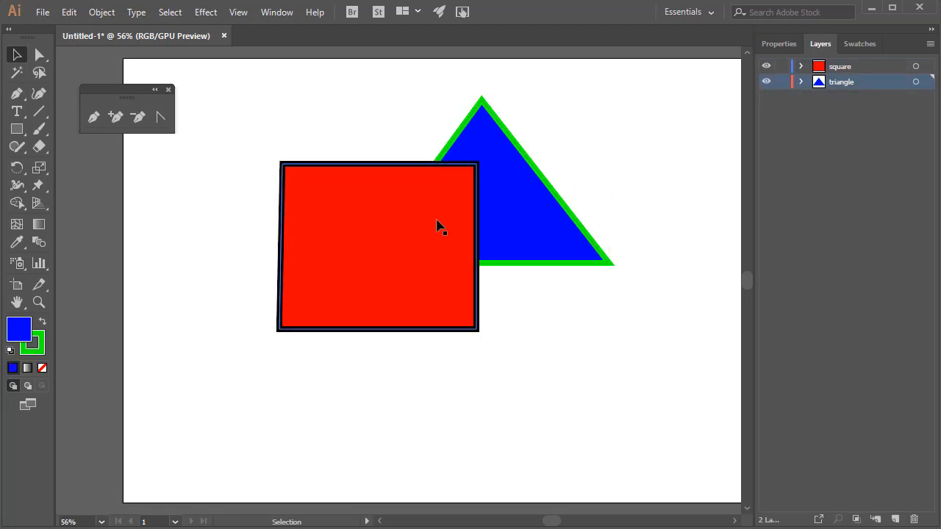
left_click(416, 223)
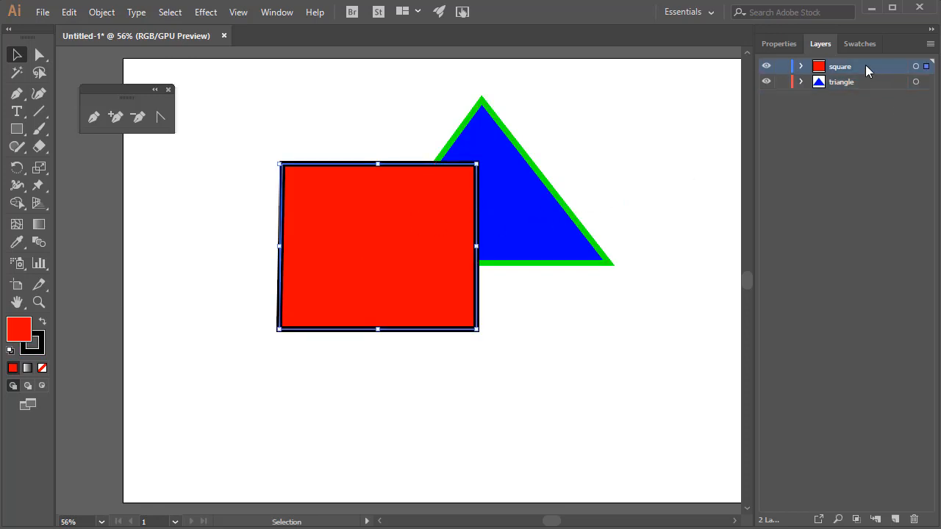
Step: Lock and hide the triangle layer, and convert the square's upper-right corner into a smooth curve with the Anchor Point tool
left_click(783, 81)
left_click(766, 81)
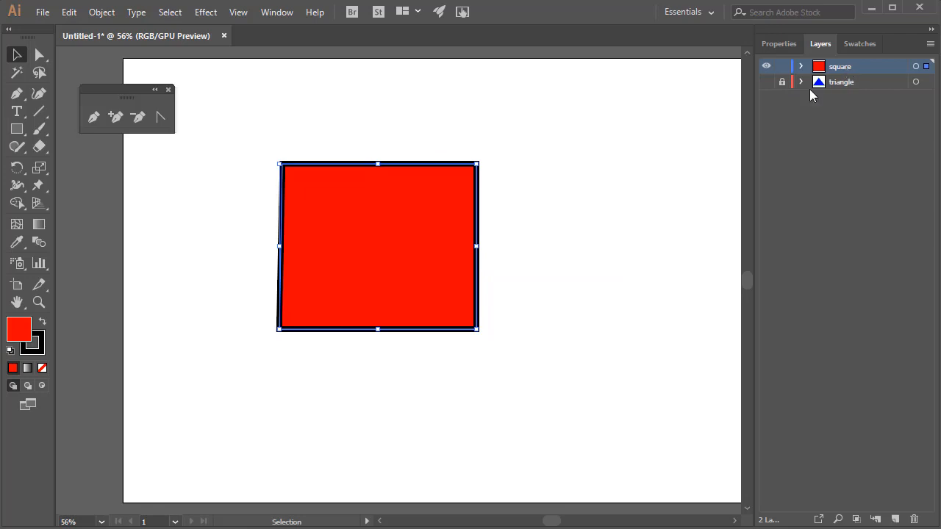
left_click(160, 117)
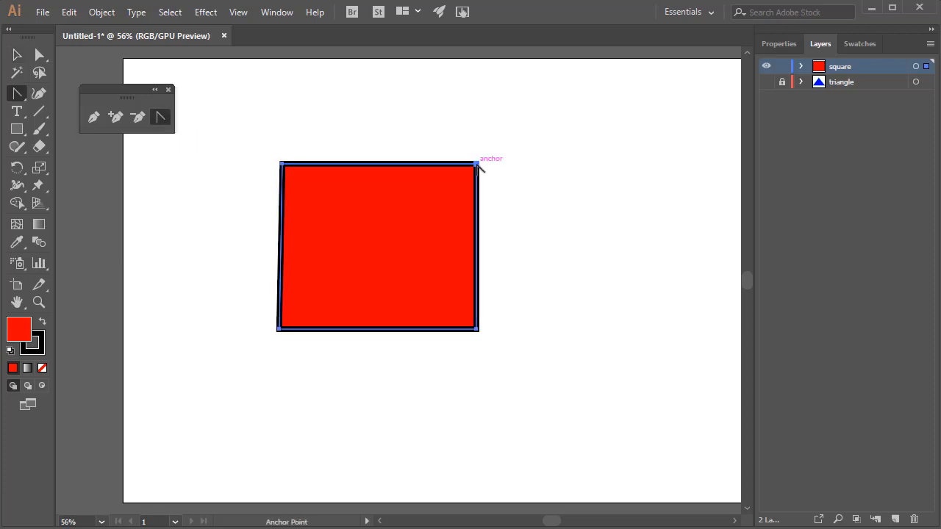
left_click_drag(478, 163, 513, 217)
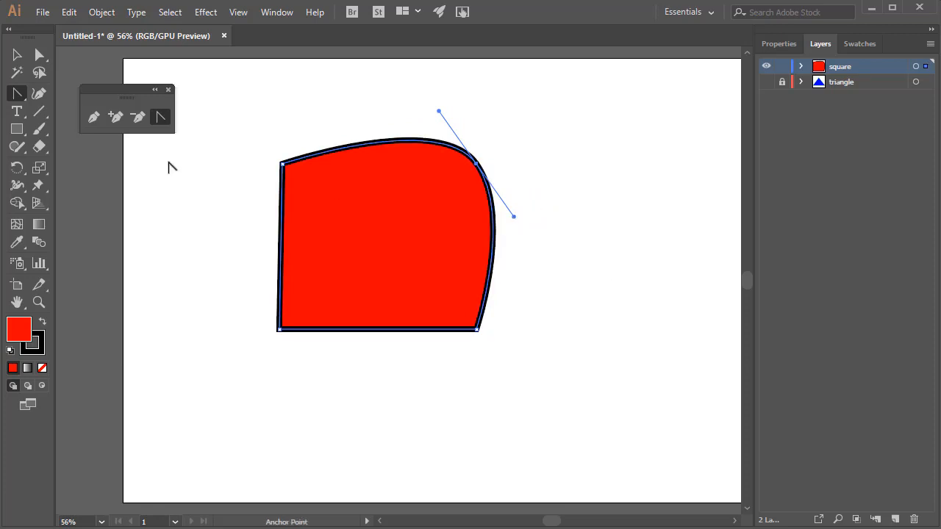
Step: Widen the whole curved red shape horizontally and move it slightly upward with the Selection tool
left_click(16, 55)
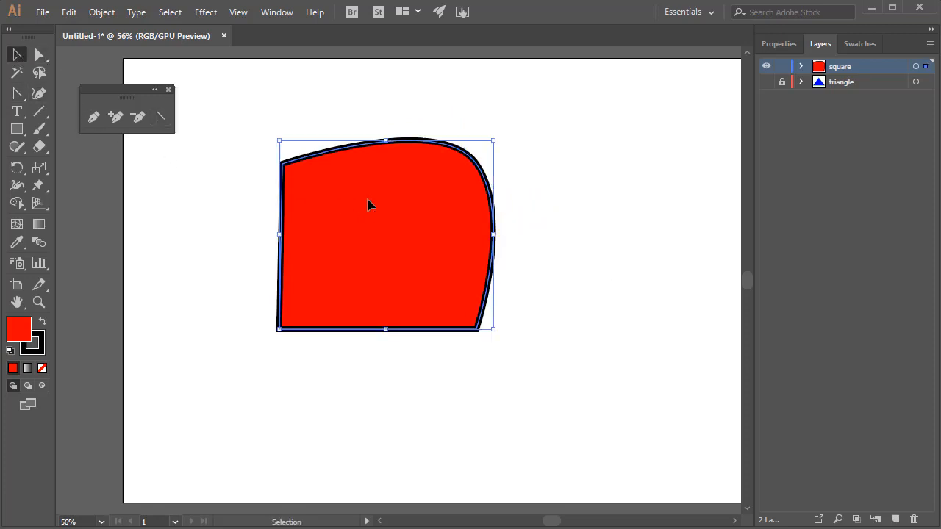
left_click(531, 135)
left_click(468, 162)
left_click_drag(387, 219, 414, 228)
left_click_drag(318, 229, 273, 229)
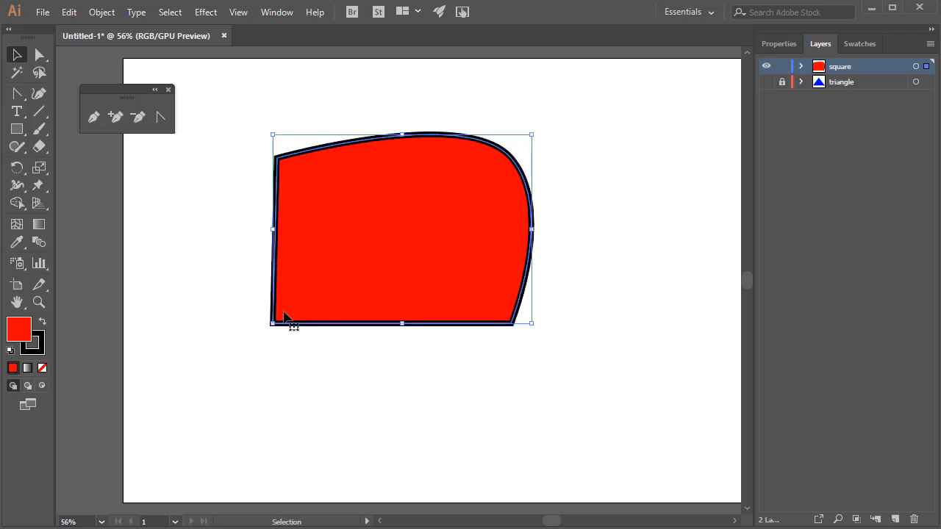
left_click_drag(412, 209, 407, 199)
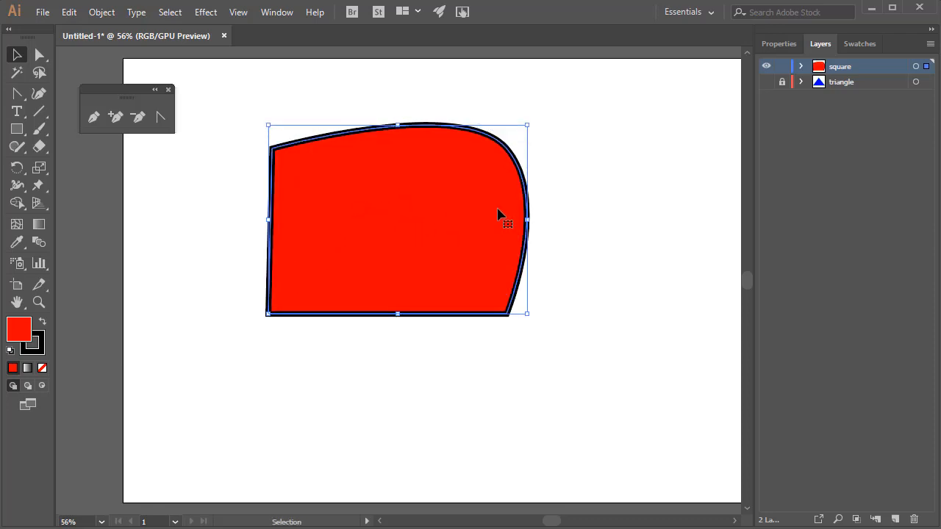
Step: Move the red shape's lower-left anchor point inward, up and to the right, with the Direct Selection tool
left_click(41, 55)
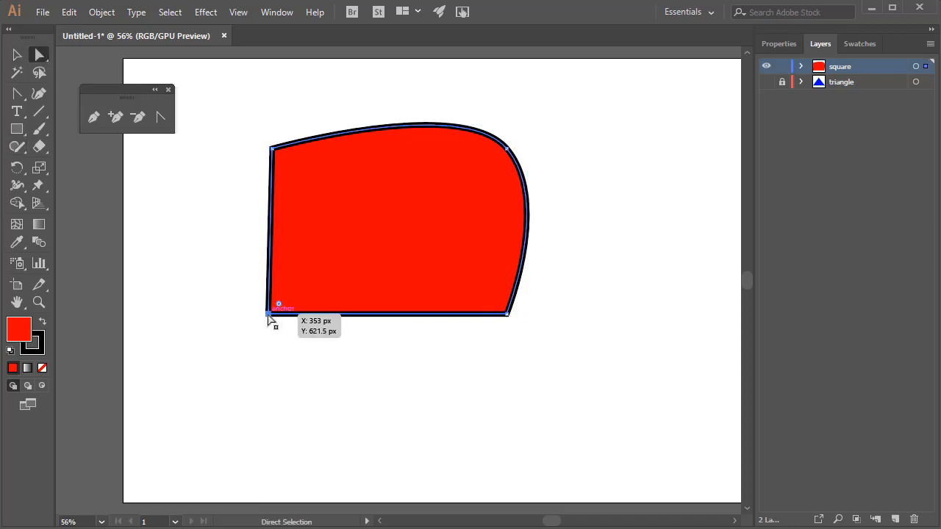
left_click_drag(267, 315, 334, 274)
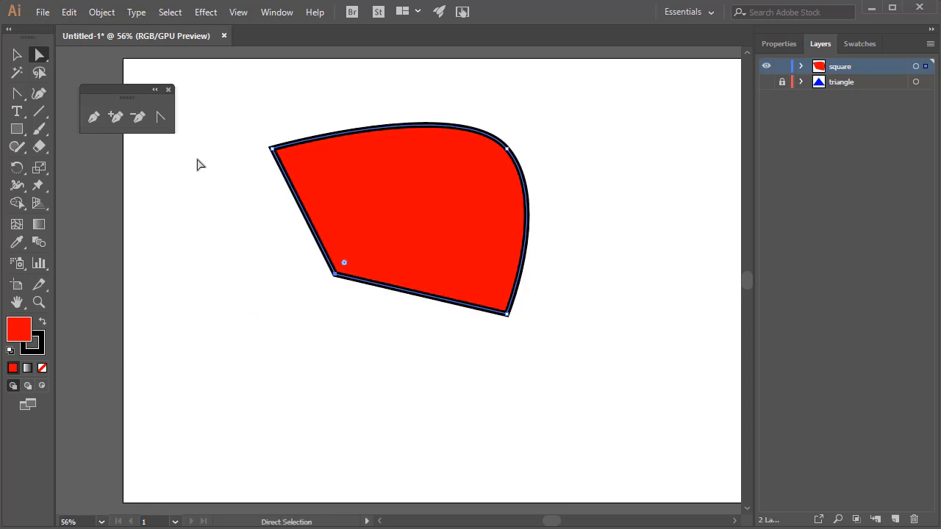
Step: Add an anchor point midway along the red shape's slanted left edge and pull it outward, down and to the left
left_click(114, 118)
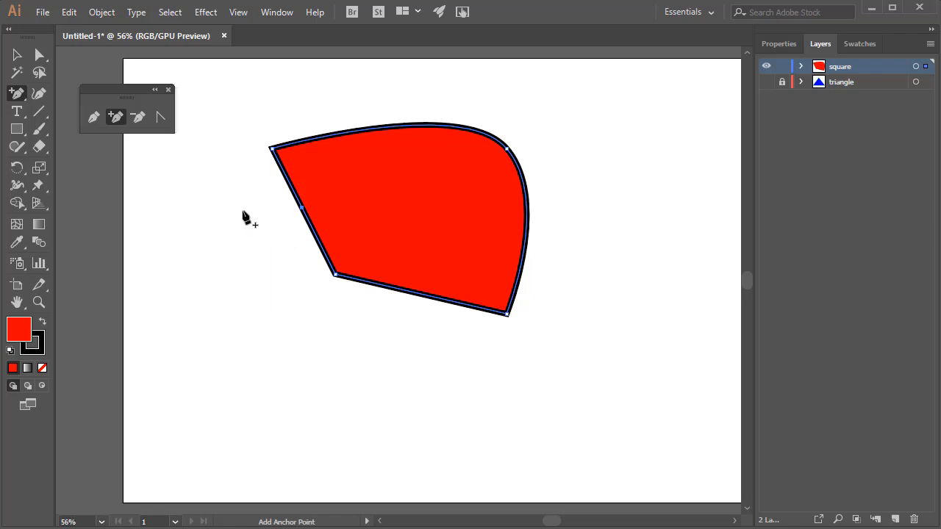
key("z")
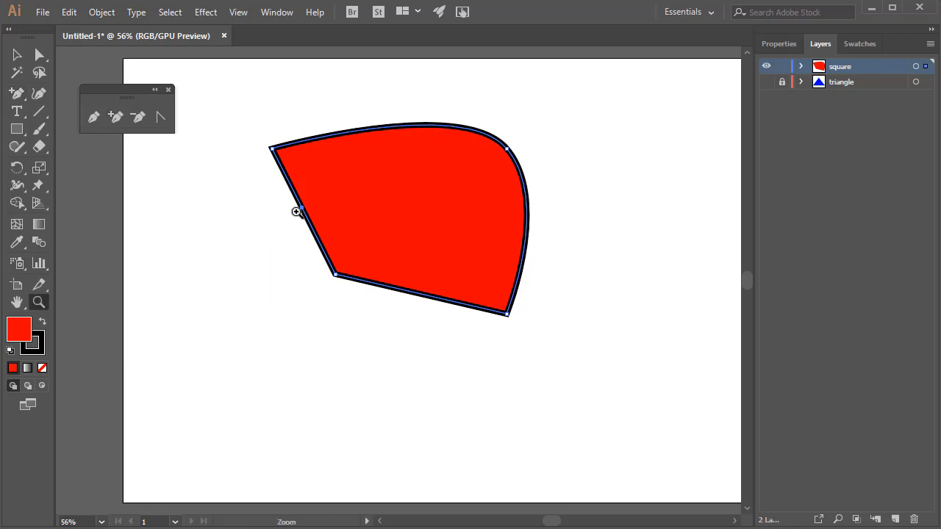
left_click(298, 212)
left_click(409, 280)
left_click(404, 282)
left_click(368, 286)
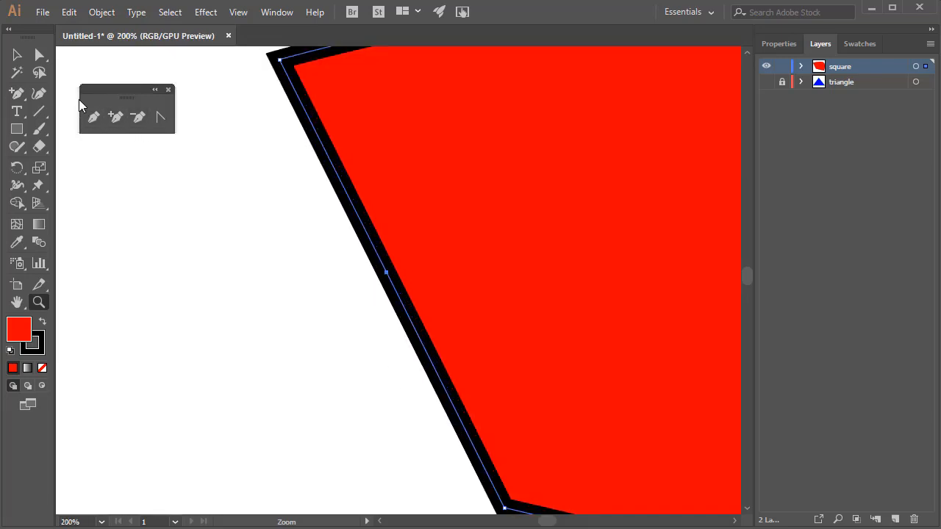
left_click(39, 54)
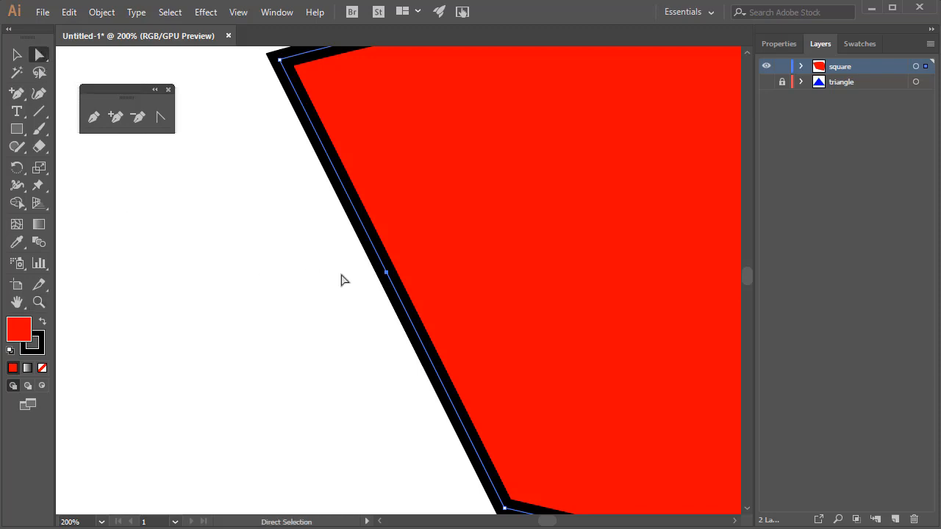
left_click_drag(387, 273, 253, 338)
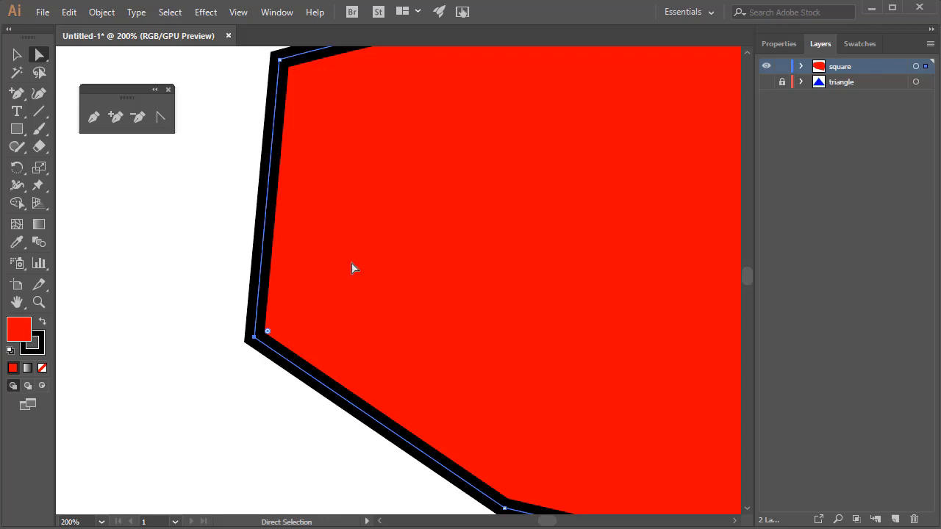
Step: Add another anchor point on the upper segment of the red shape's left edge and pull it outward to the left
left_click(114, 115)
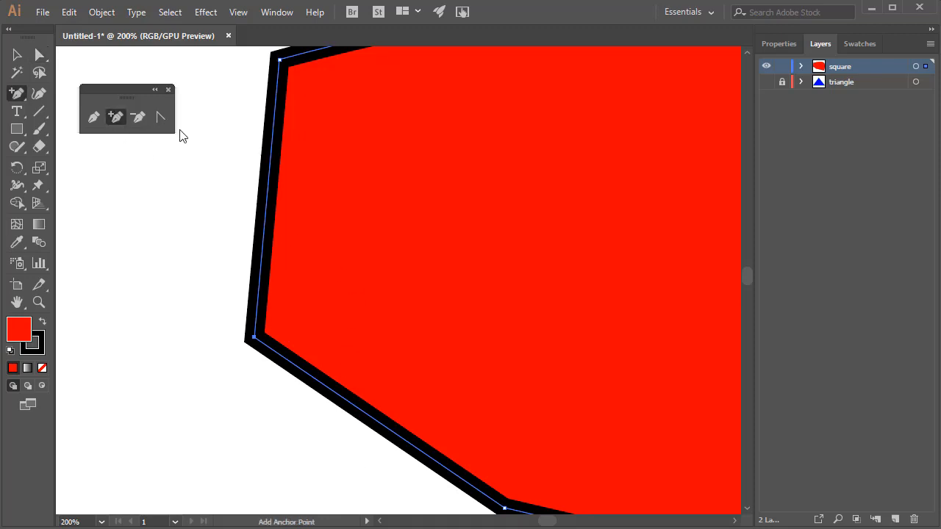
left_click(268, 182)
left_click(39, 55)
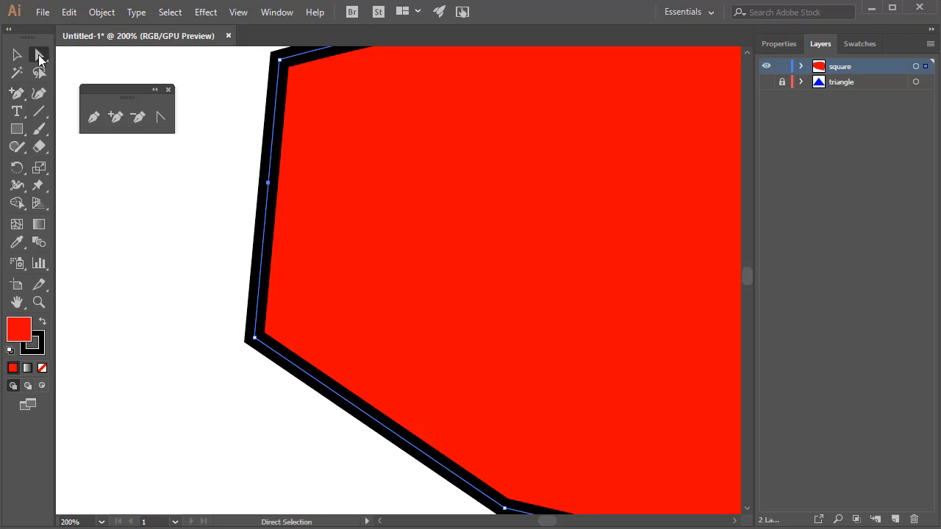
left_click_drag(268, 182, 191, 185)
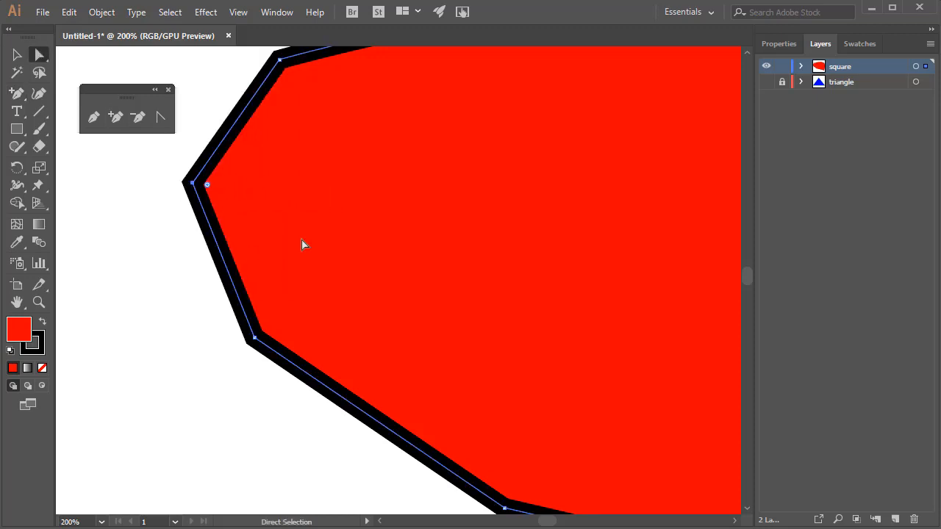
Step: Remove the anchor point on the red shape's lower-left edge with the Delete Anchor Point tool
key("z")
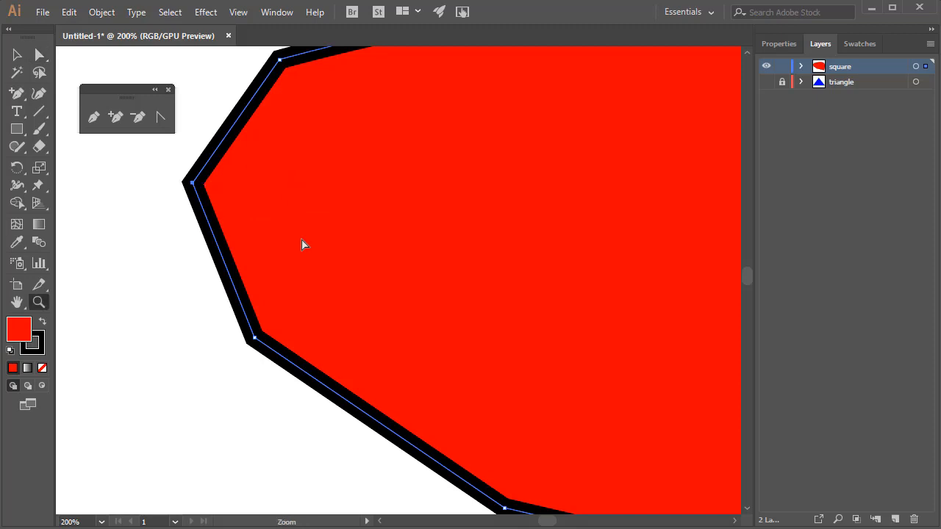
left_click(337, 231, "alt")
left_click(387, 243, "alt")
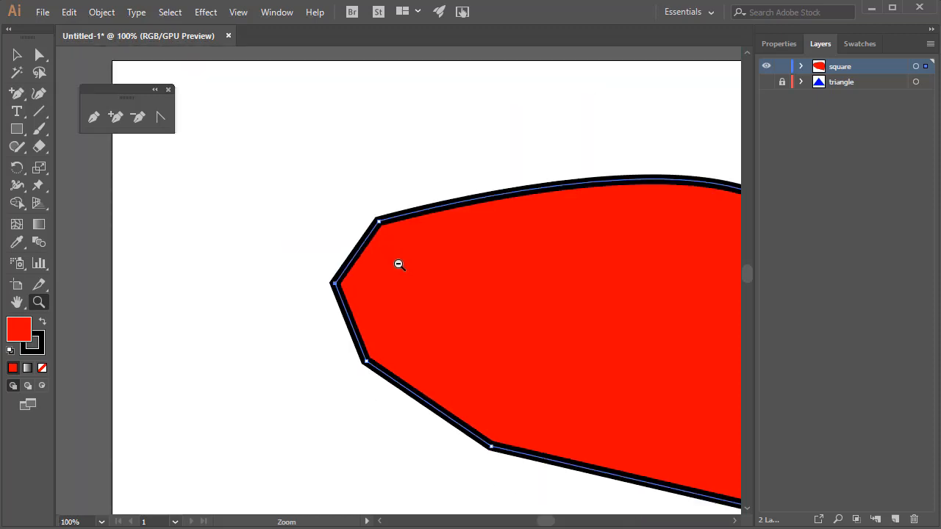
left_click(399, 264, "alt")
left_click(481, 310, "alt")
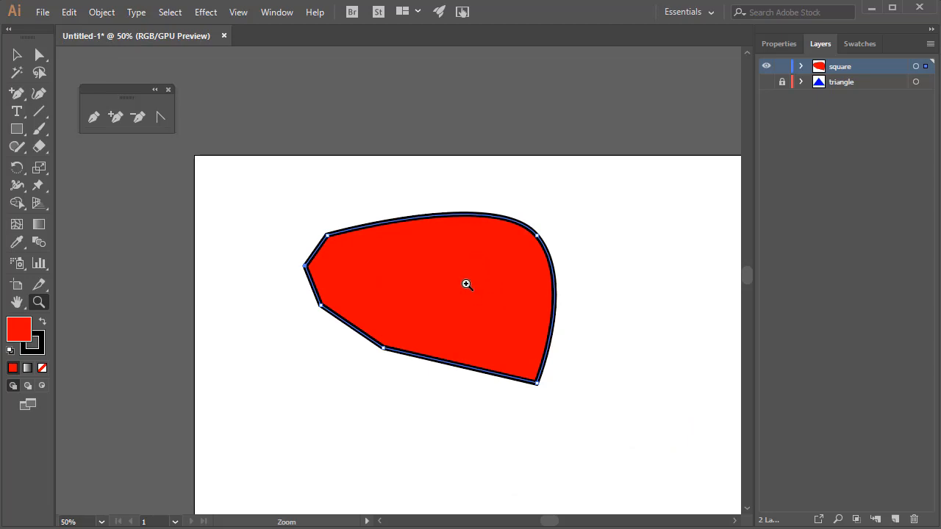
key("space")
left_click_drag(455, 293, 411, 245)
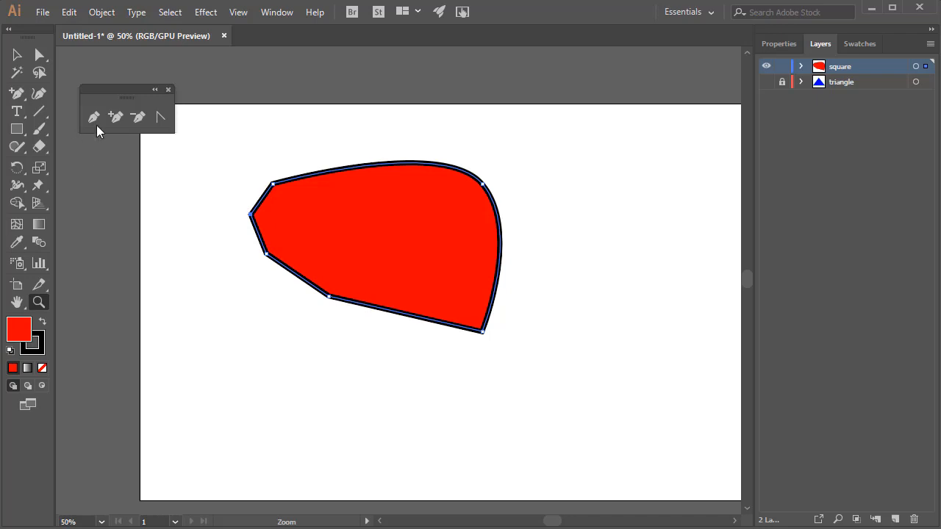
left_click(136, 117)
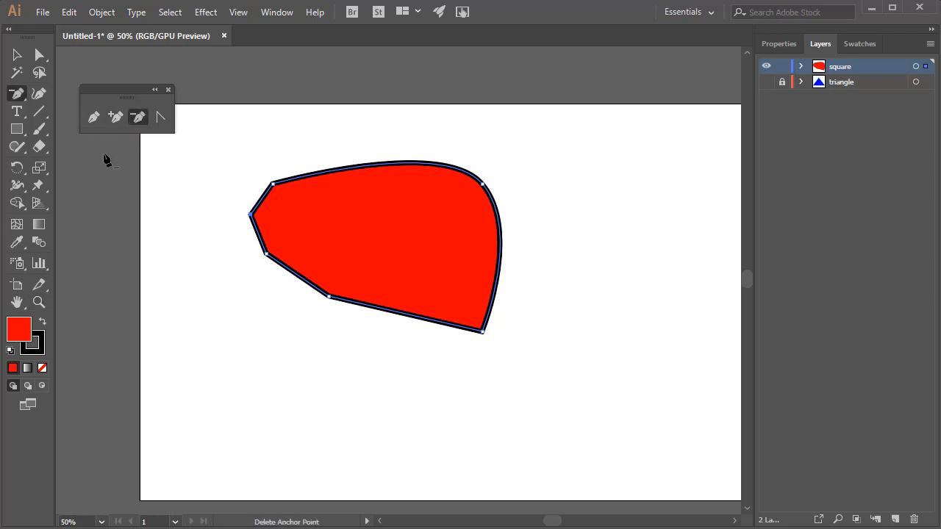
left_click(329, 297)
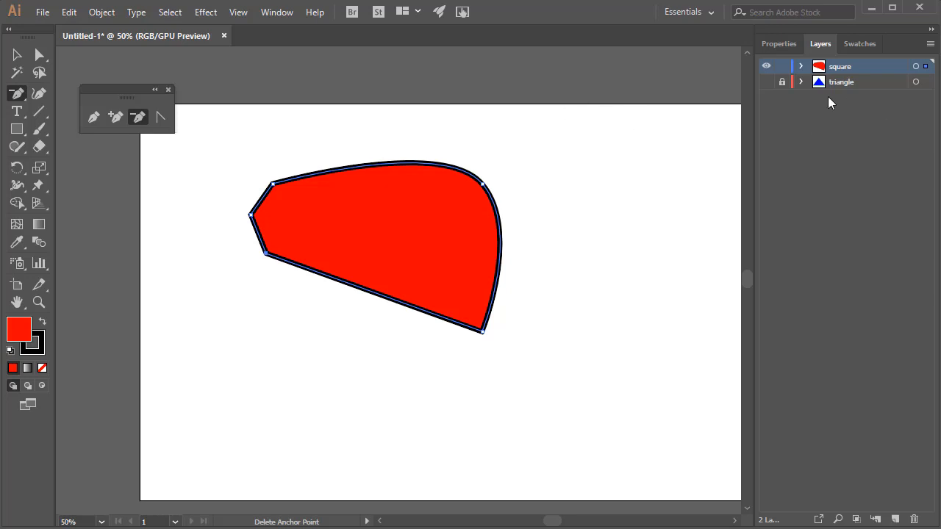
left_click(42, 12)
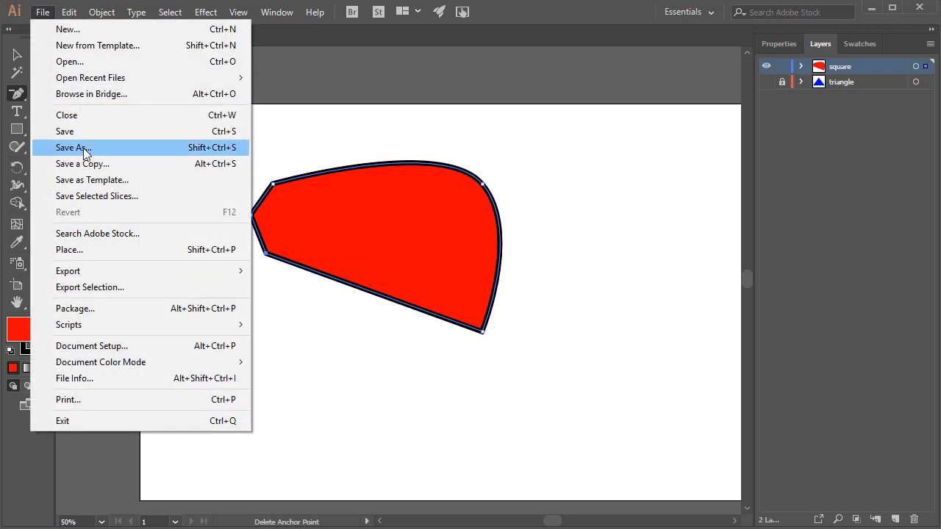
left_click(83, 149)
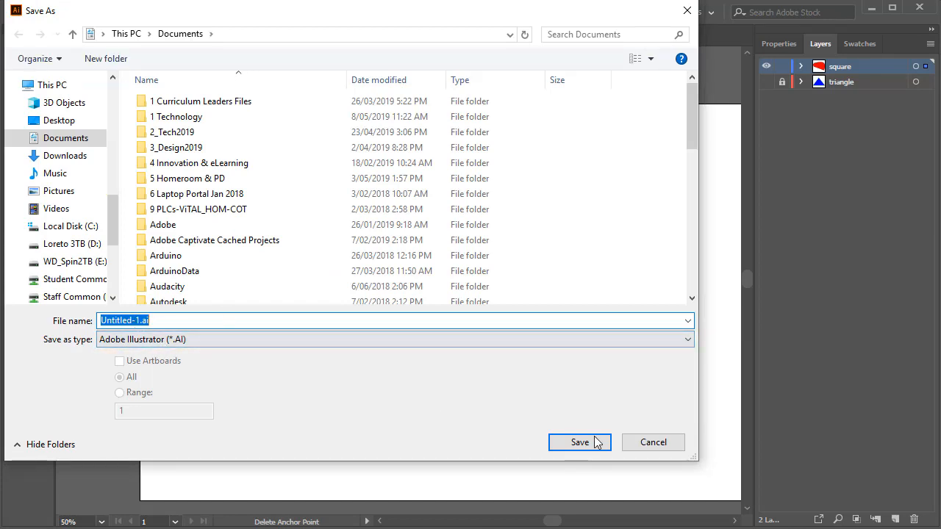
left_click(645, 446)
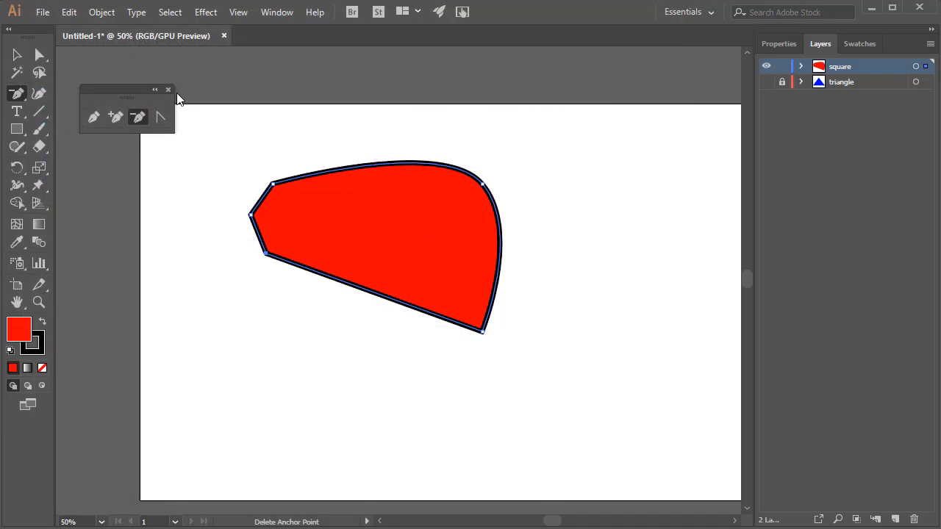
Step: Lock and hide the square layer, and make the triangle layer visible and unlocked
left_click(781, 66)
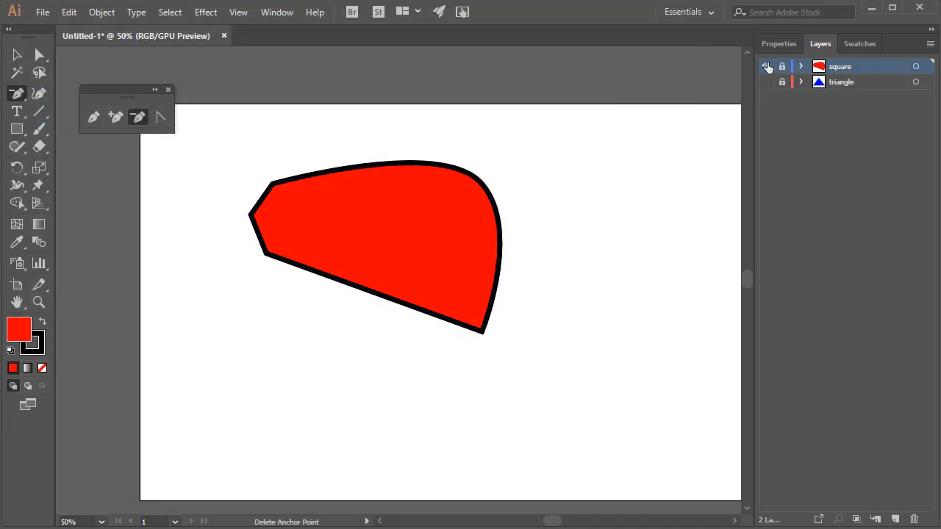
left_click(766, 66)
left_click(767, 81)
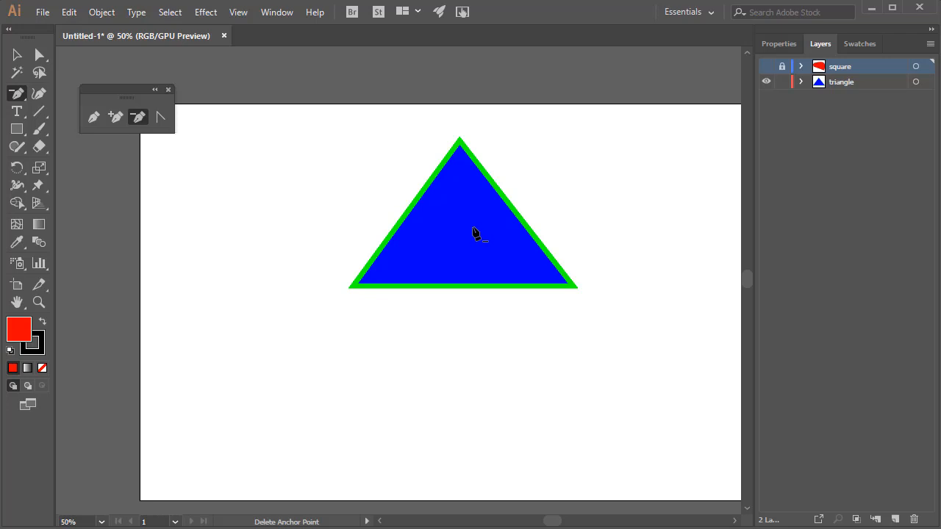
Step: Fill the triangle with the magenta swatch, and replace that fill with the Sky gradient swatch
left_click(861, 45)
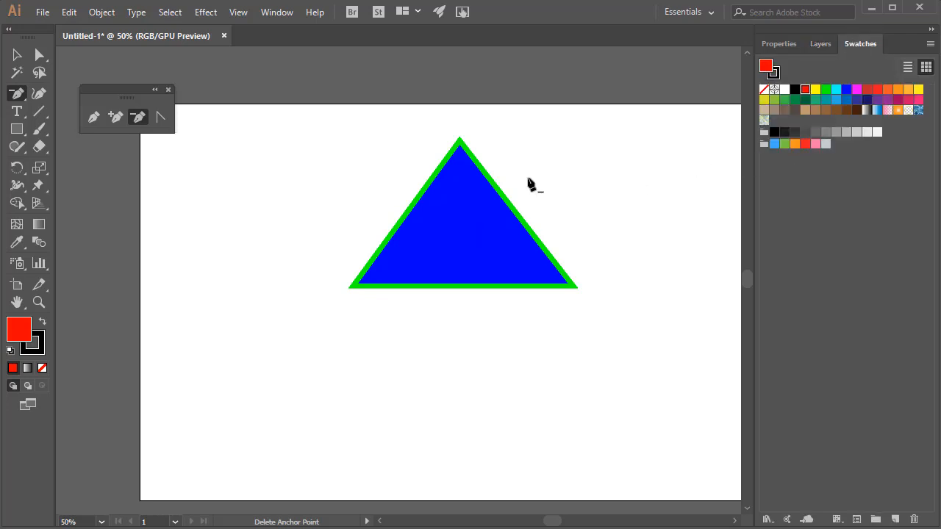
left_click(17, 54)
left_click(475, 240)
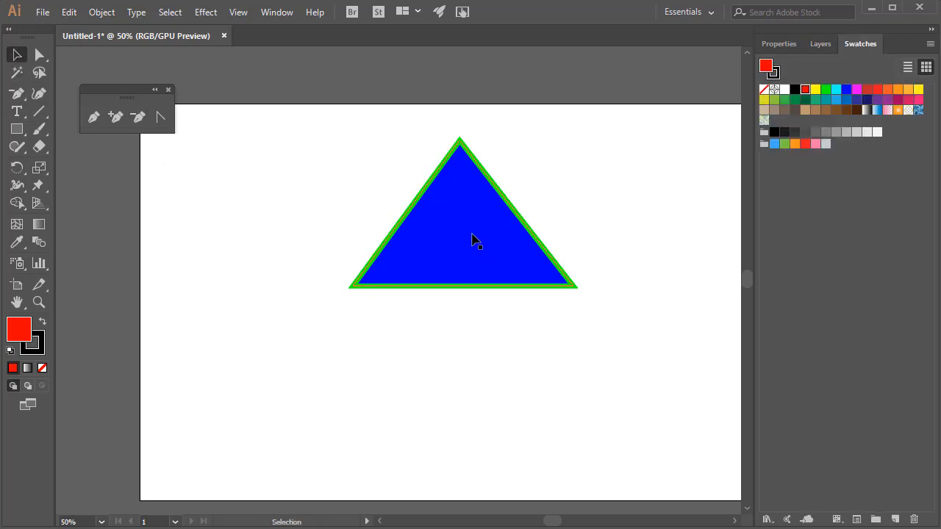
left_click(857, 89)
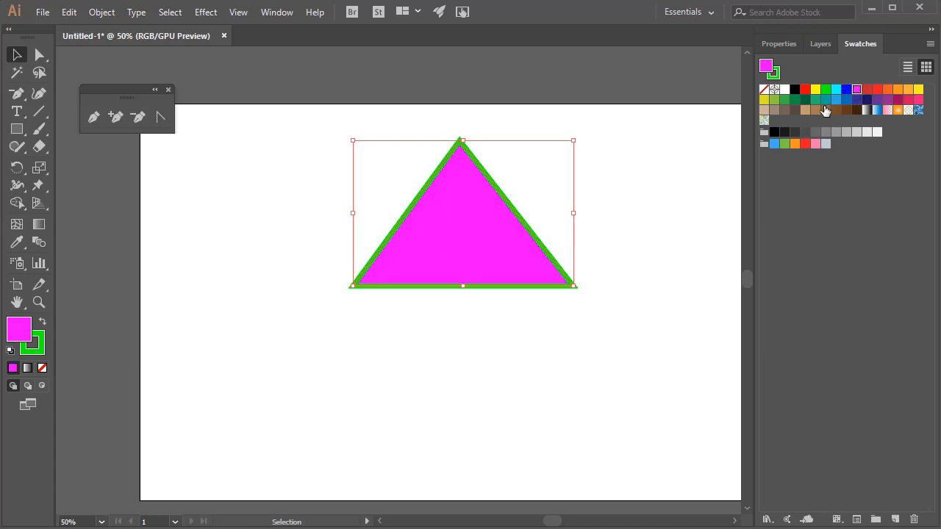
left_click(878, 111)
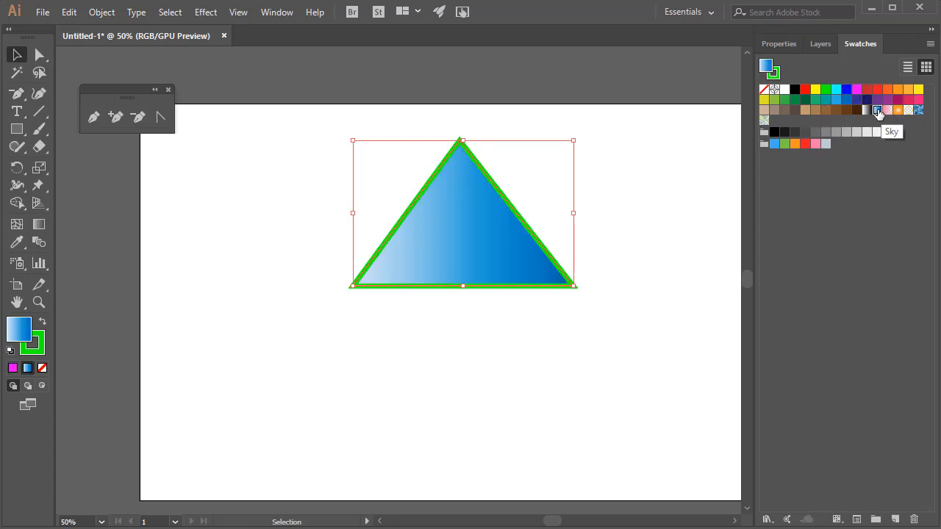
double_click(877, 111)
left_click(636, 337)
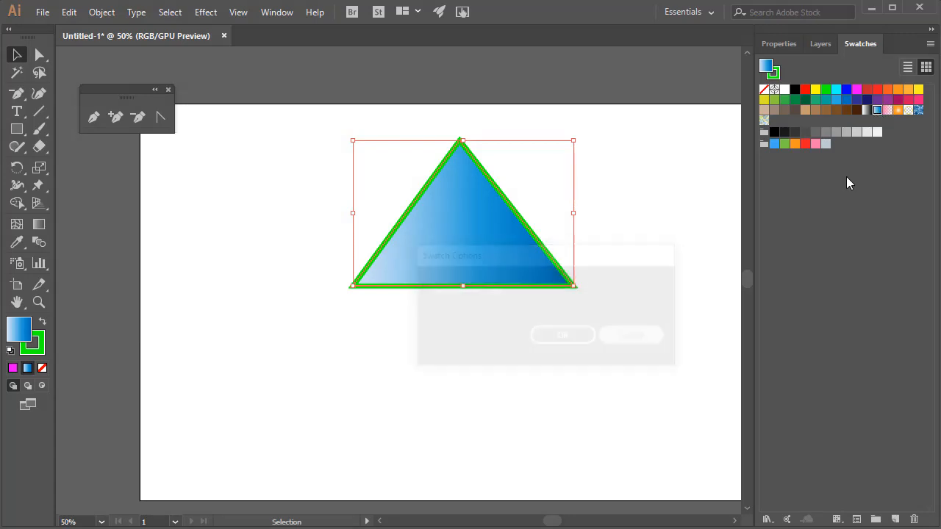
Step: Add a colour stop near the middle of the triangle's gradient with the Gradient tool and adjust the spacing of the middle stops
left_click(39, 227)
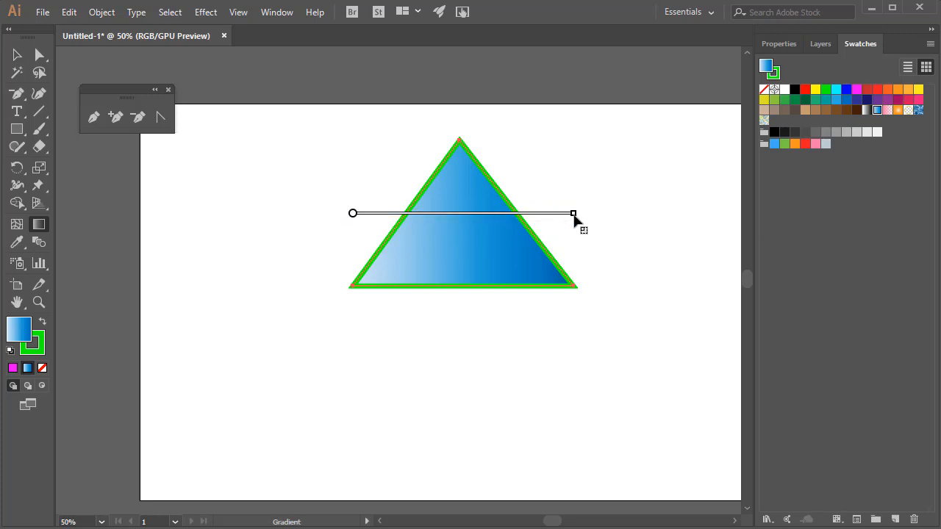
left_click(461, 220)
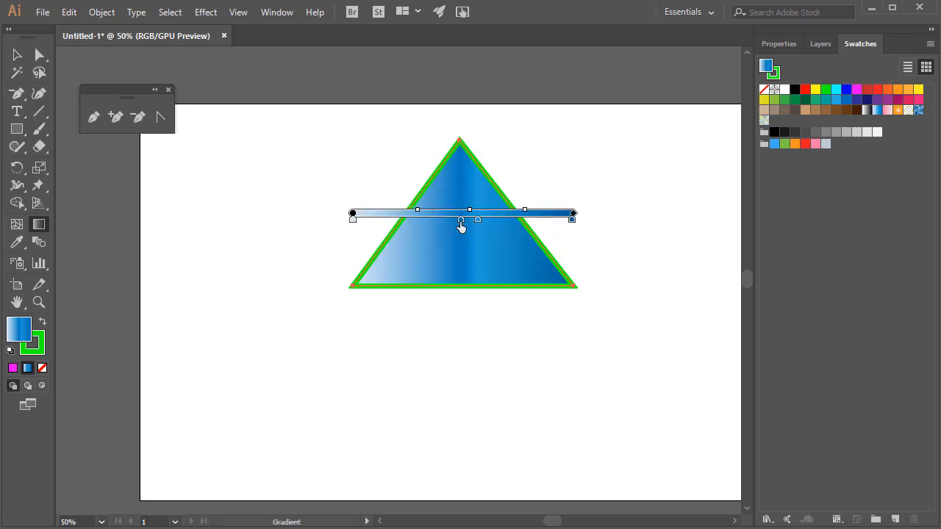
left_click_drag(461, 221, 479, 222)
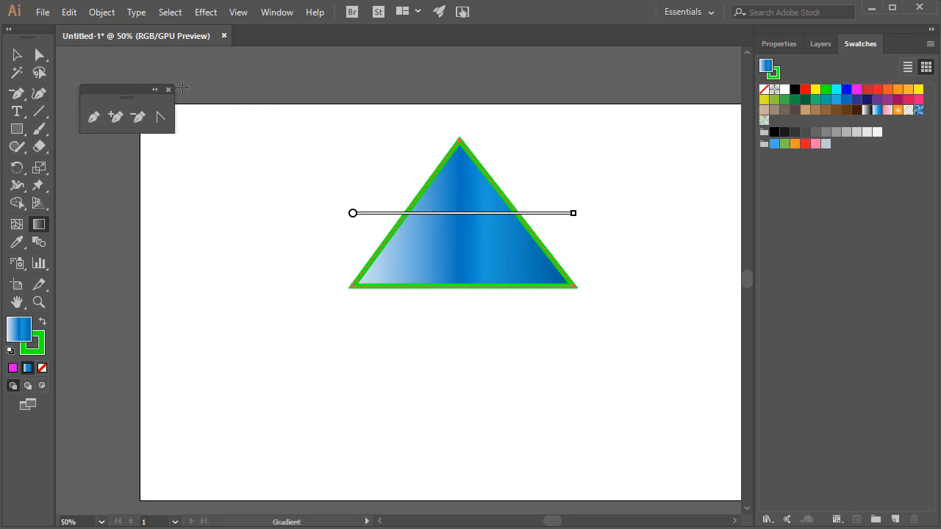
left_click(12, 54)
left_click(282, 163)
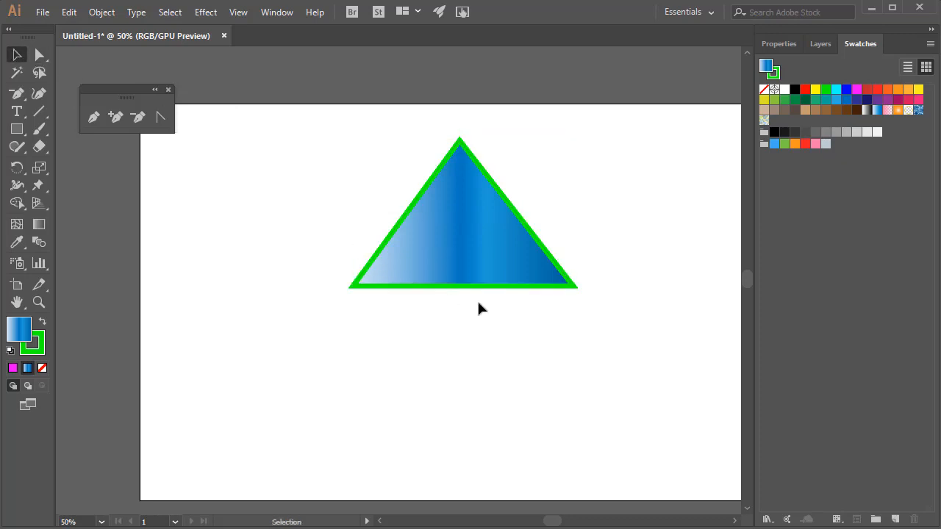
Step: Place the image green yellow.png from the Desktop's Backgrounds folder on the artboard, to the upper right of the triangle
left_click(44, 12)
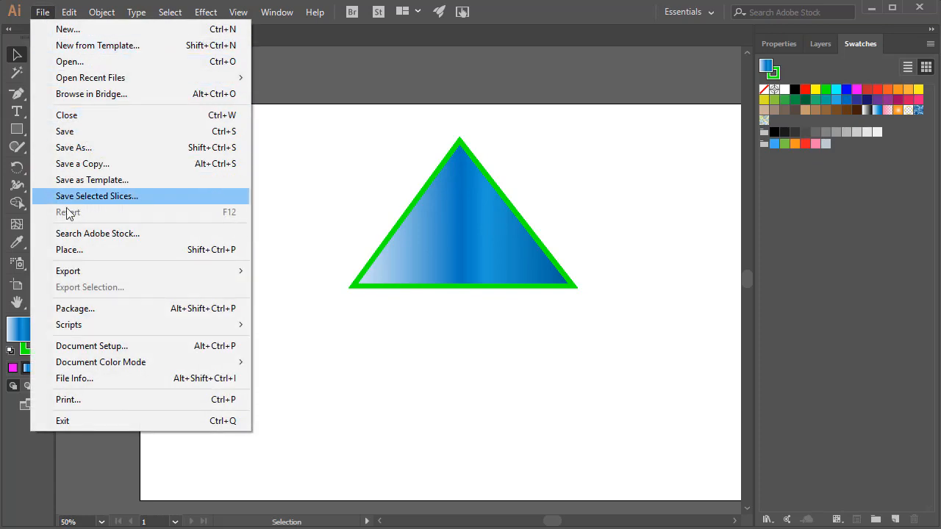
left_click(84, 250)
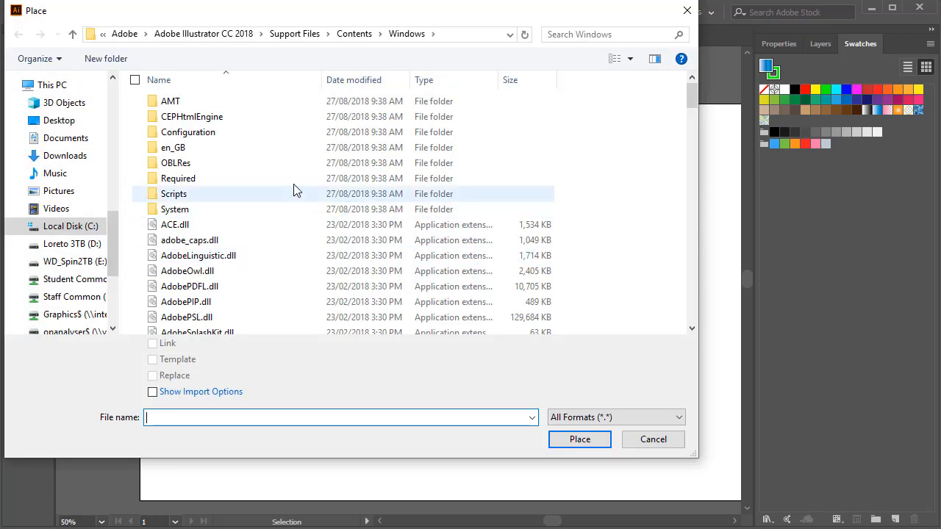
left_click(60, 121)
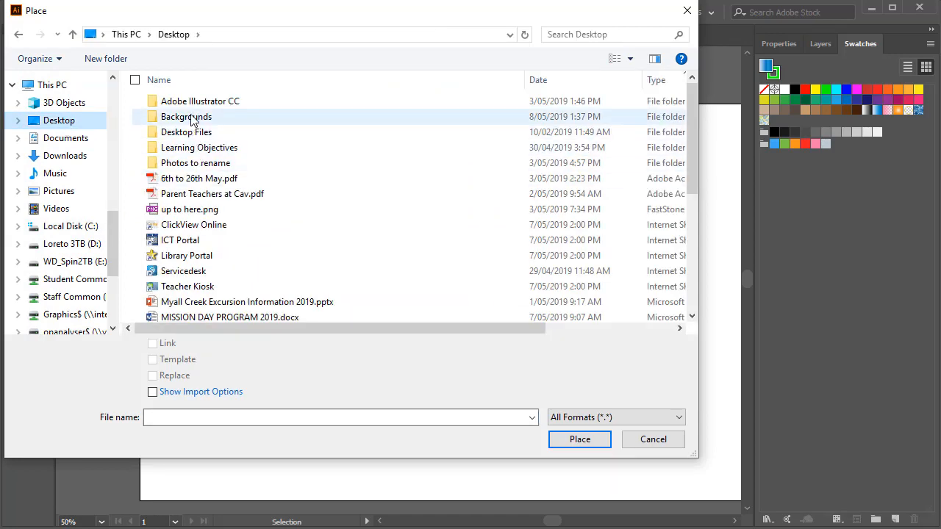
left_click(210, 118)
key("Return")
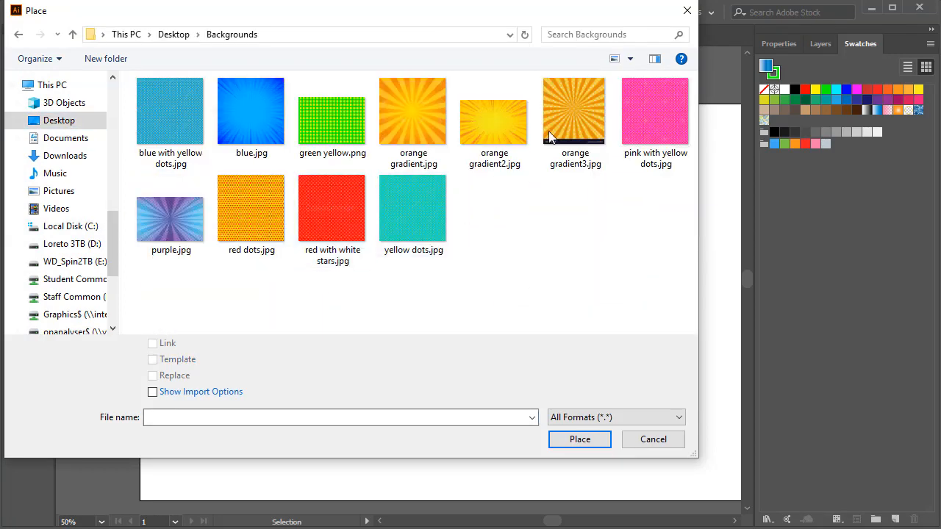
left_click_drag(455, 13, 501, 55)
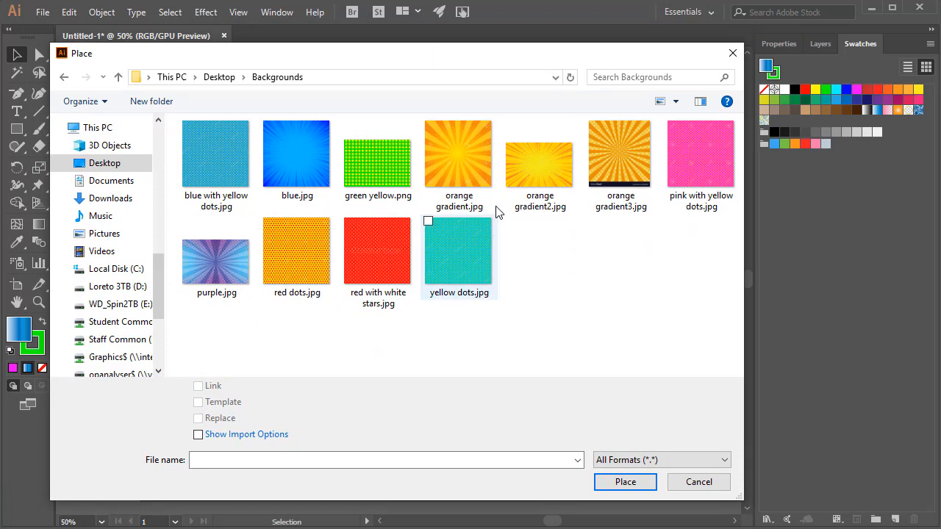
double_click(379, 161)
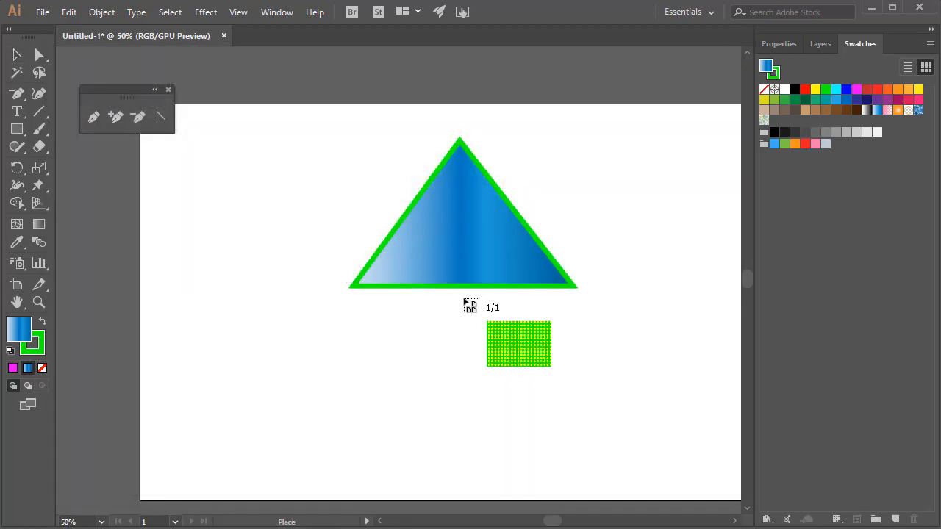
left_click(588, 134)
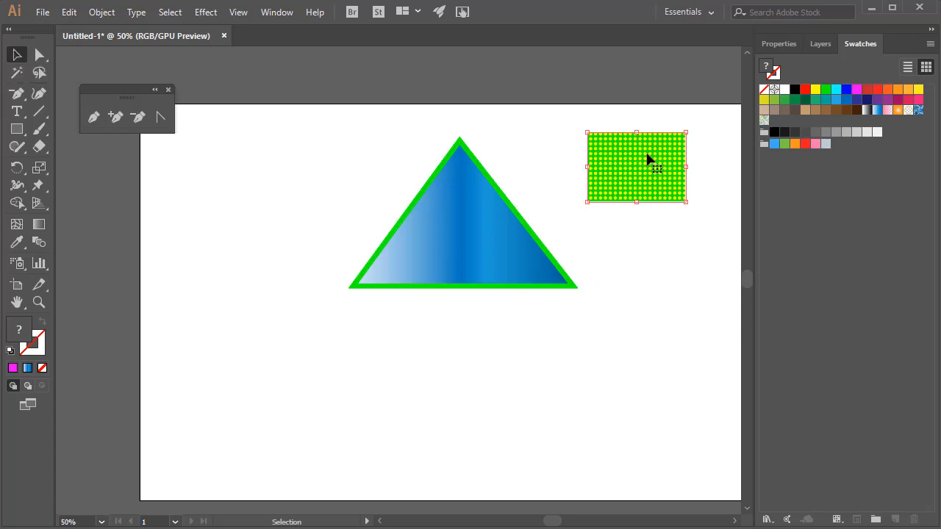
Step: Add the placed green and yellow image to the swatches as a pattern and delete the image from the artboard
left_click_drag(648, 159, 778, 125)
key("Delete")
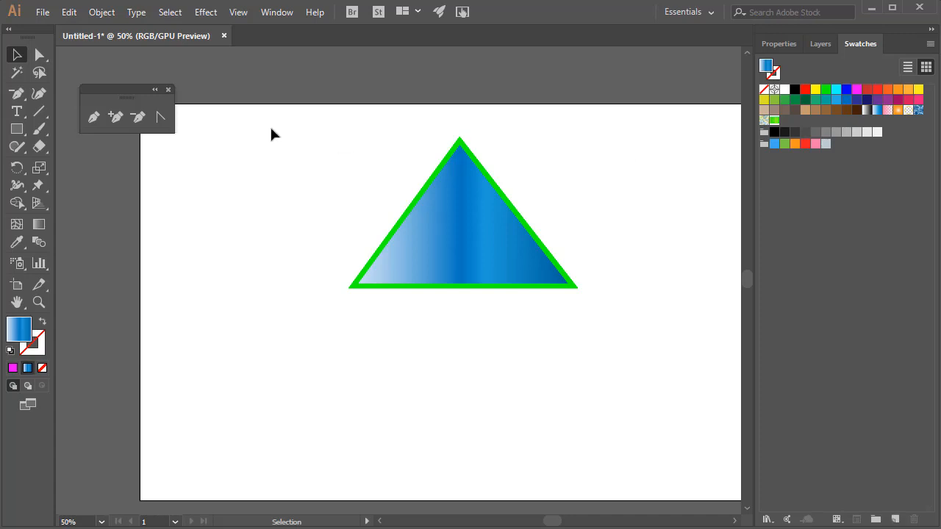
Step: Place the image orange gradient.jpg from the Backgrounds folder on the artboard, to the right of the triangle
left_click(44, 13)
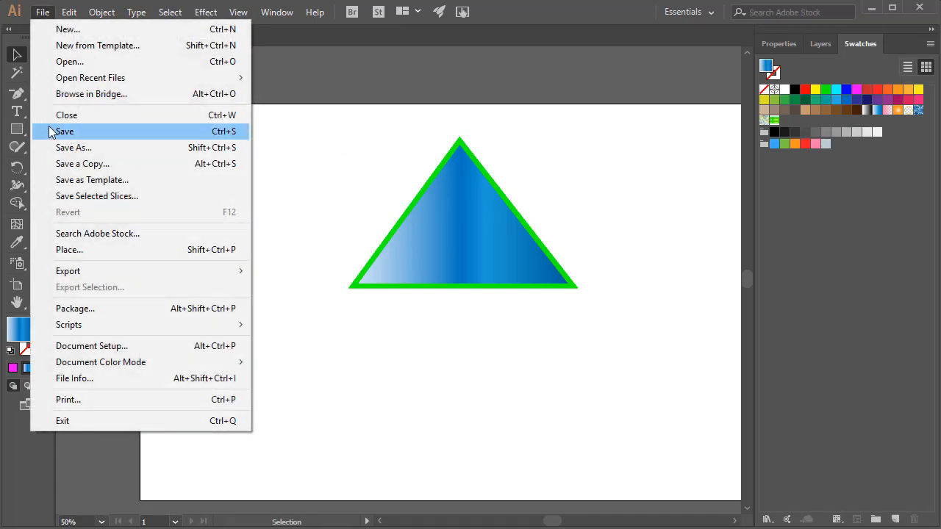
left_click(77, 250)
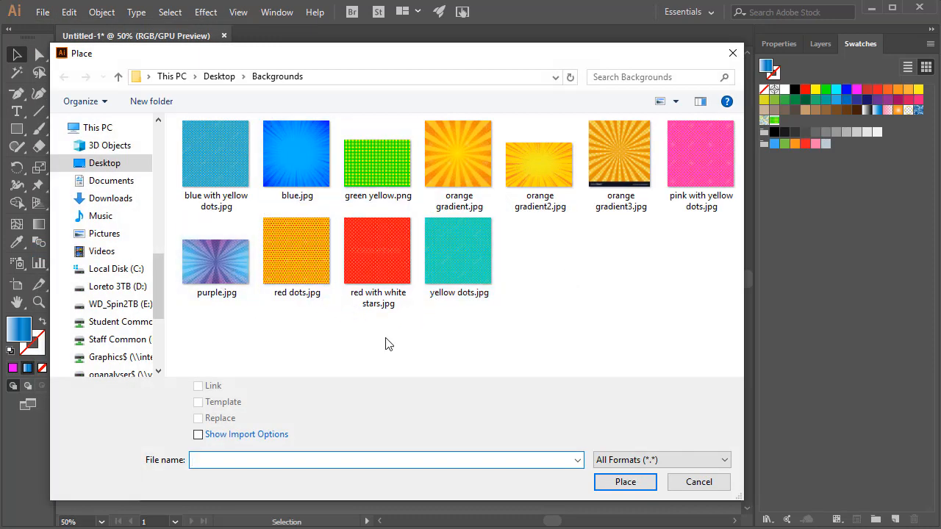
left_click(458, 153)
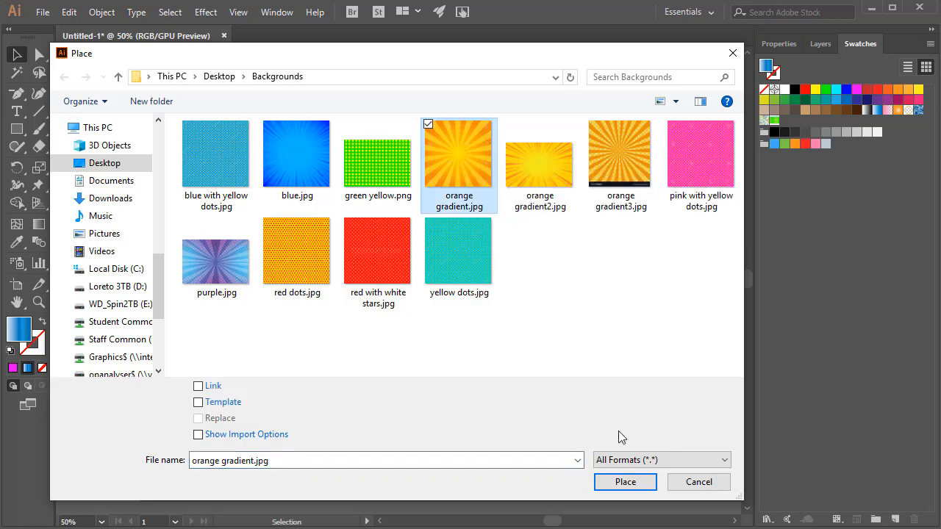
left_click(626, 482)
left_click(599, 218)
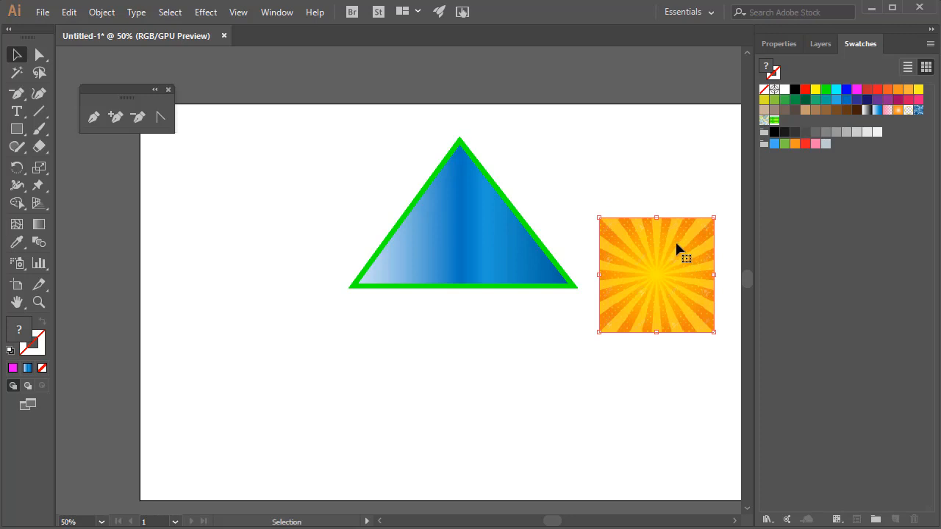
Step: Store the orange sunburst image as a pattern swatch and remove the placed copy from the artboard
left_click_drag(676, 244, 789, 122)
key("Delete")
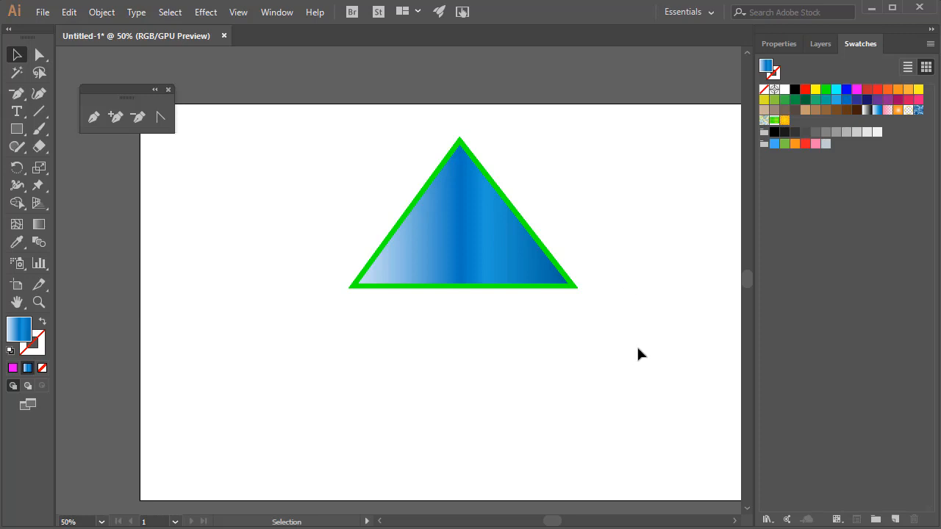
Step: Try both new pattern swatches as the triangle's fill and keep the green one with yellow dots
left_click(464, 227)
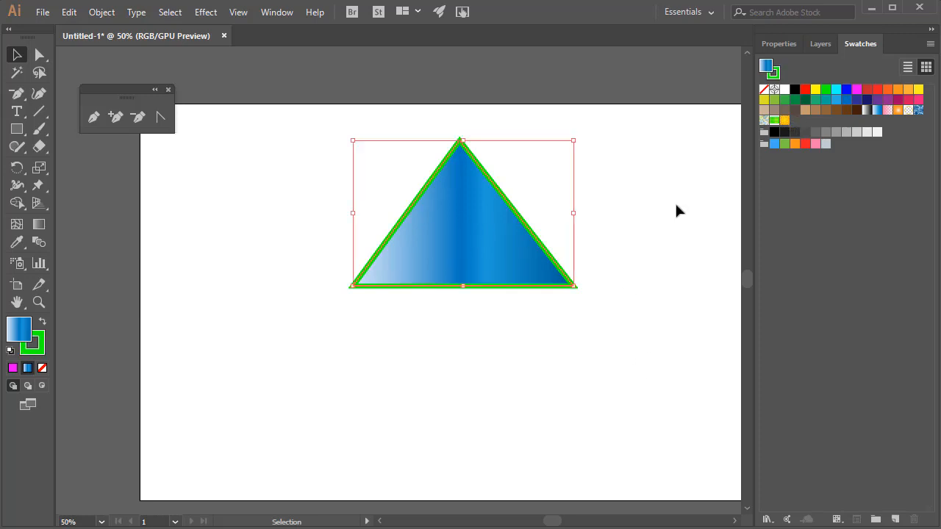
left_click(775, 121)
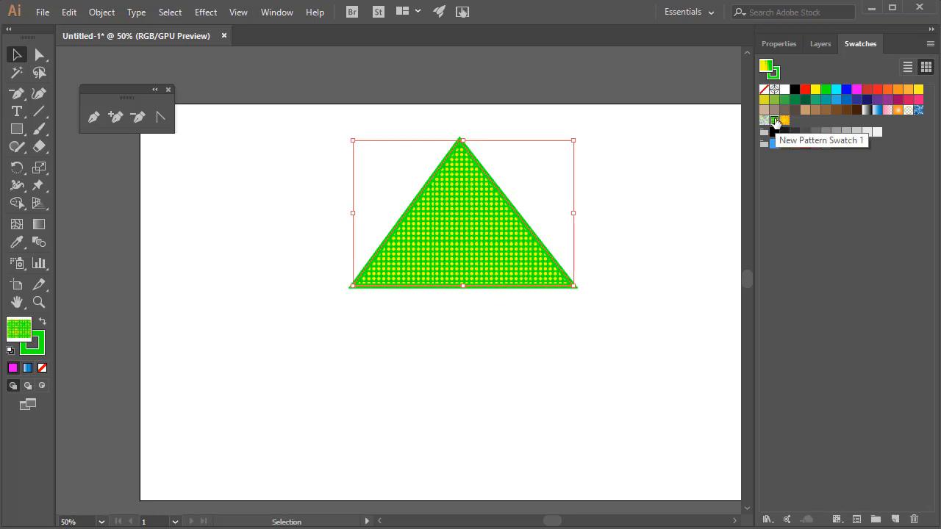
left_click(785, 121)
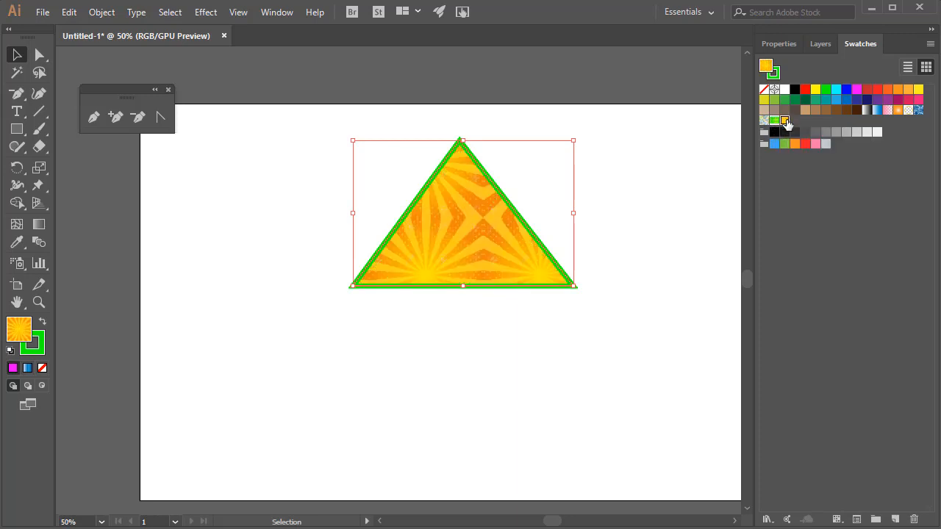
left_click(775, 121)
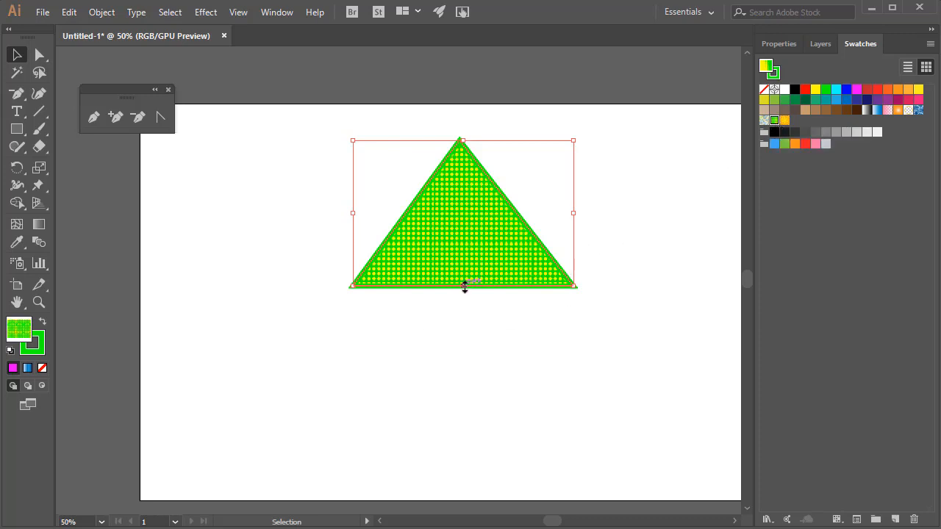
Step: Enlarge the patterned triangle downward and to both sides, to about 1206 px wide and 812 px high
left_click_drag(464, 286, 463, 439)
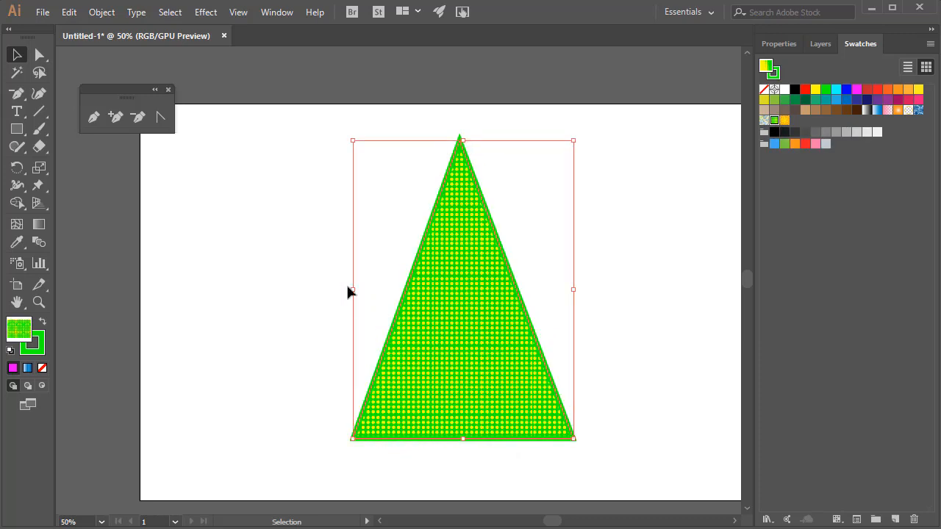
left_click_drag(352, 289, 226, 289)
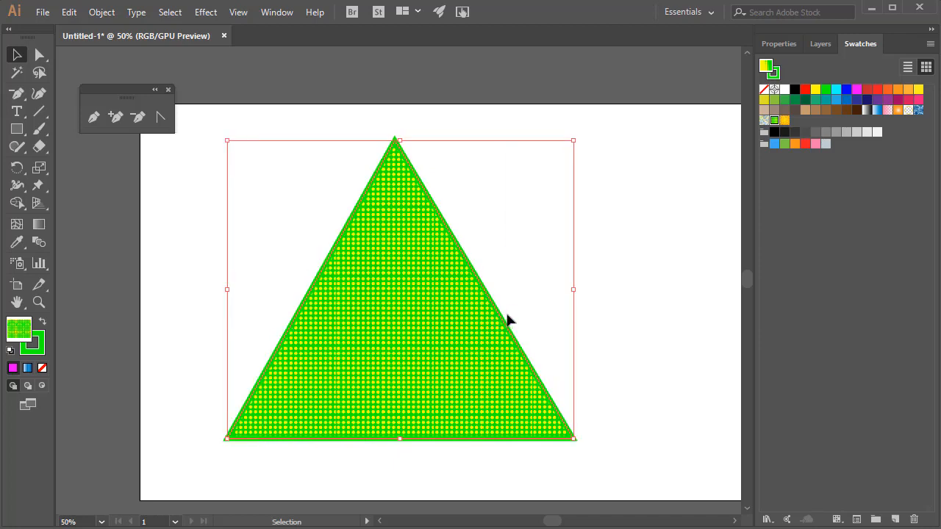
left_click_drag(578, 291, 670, 289)
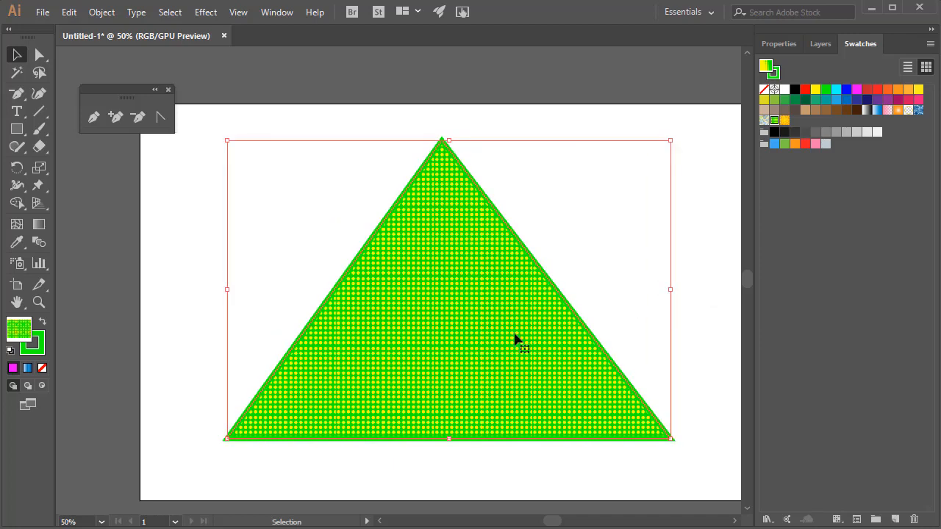
left_click(698, 247)
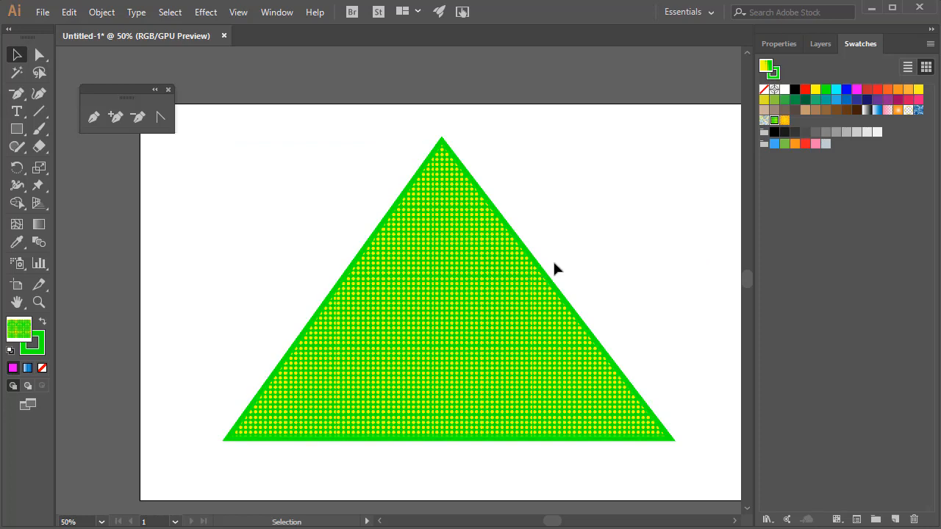
Step: Change the patterned triangle's stroke colour to black
left_click(477, 225)
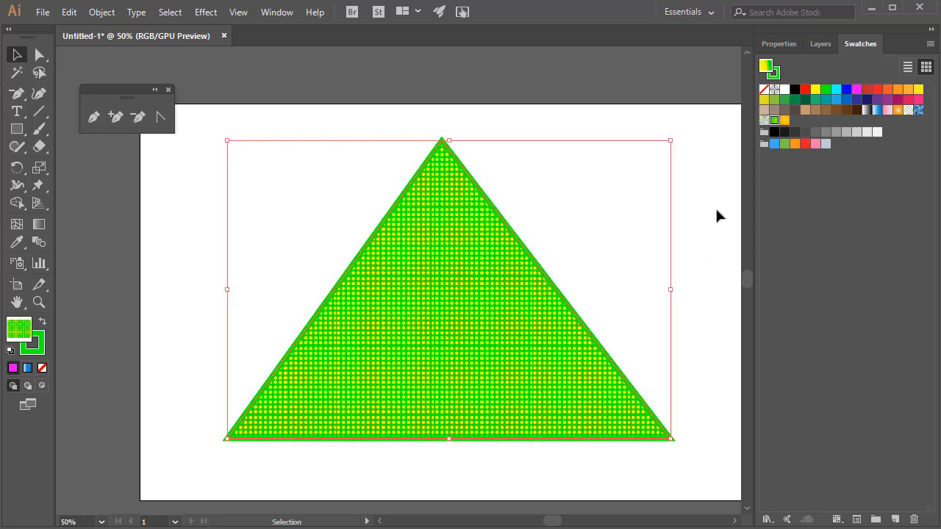
left_click(777, 43)
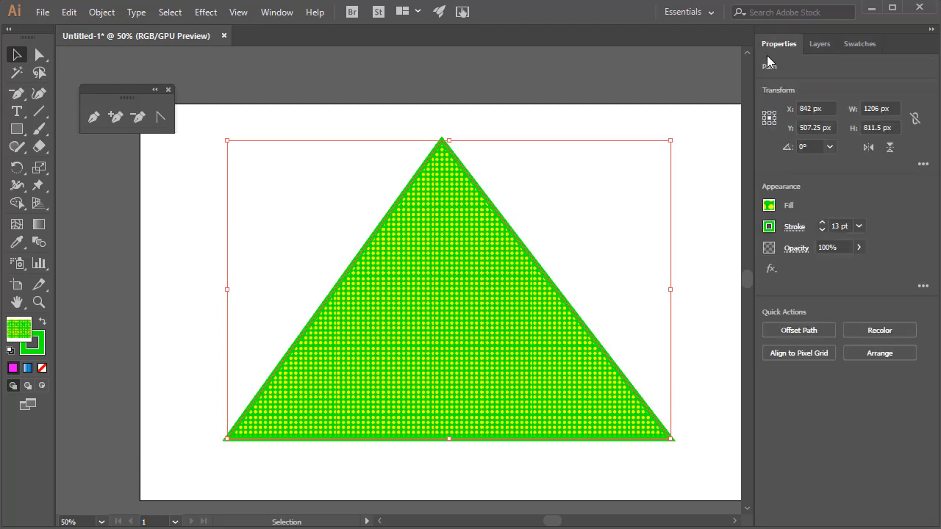
left_click(792, 227)
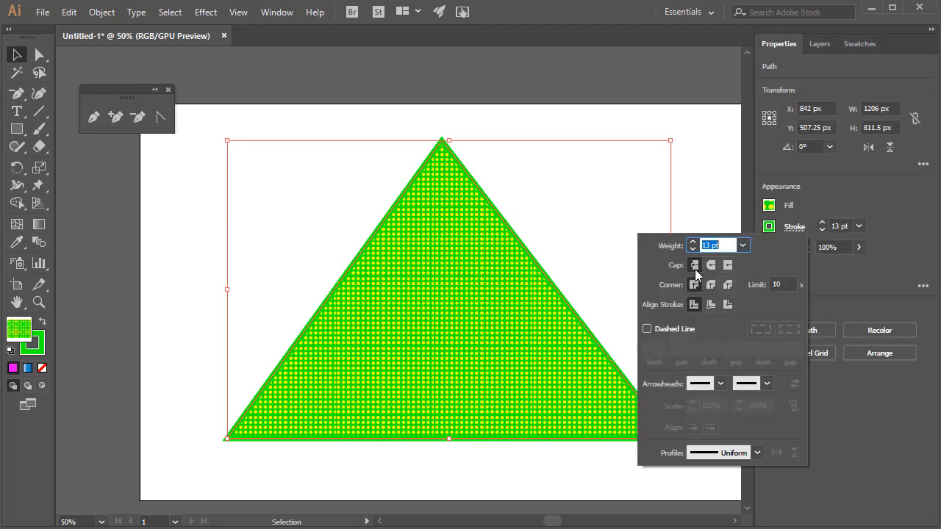
left_click(769, 226)
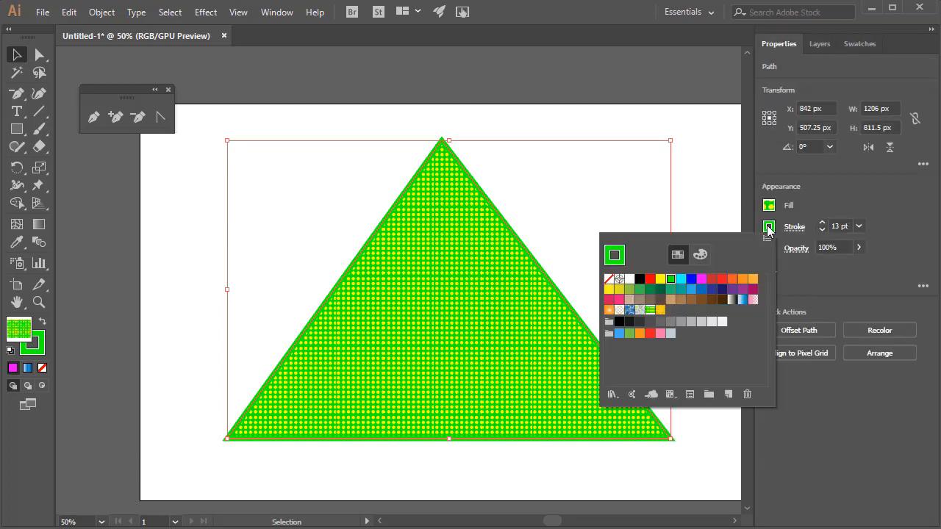
left_click(640, 280)
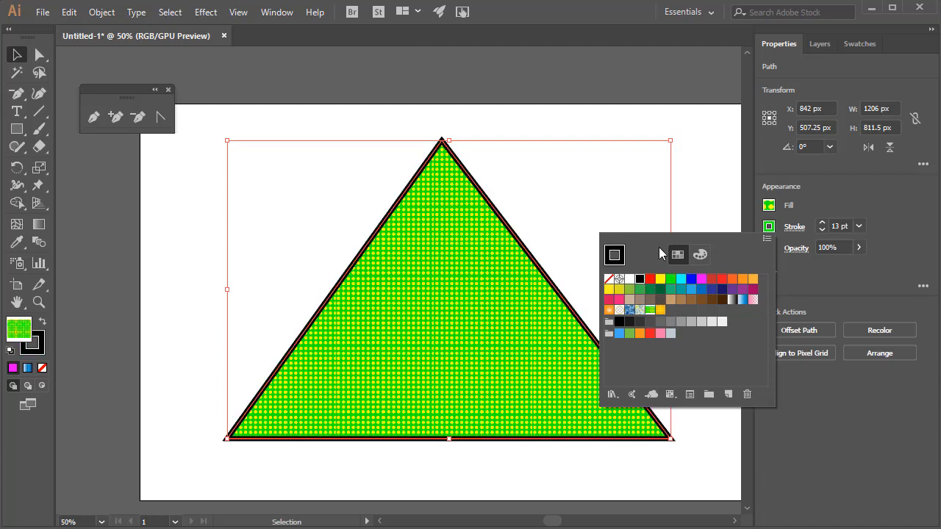
left_click(711, 180)
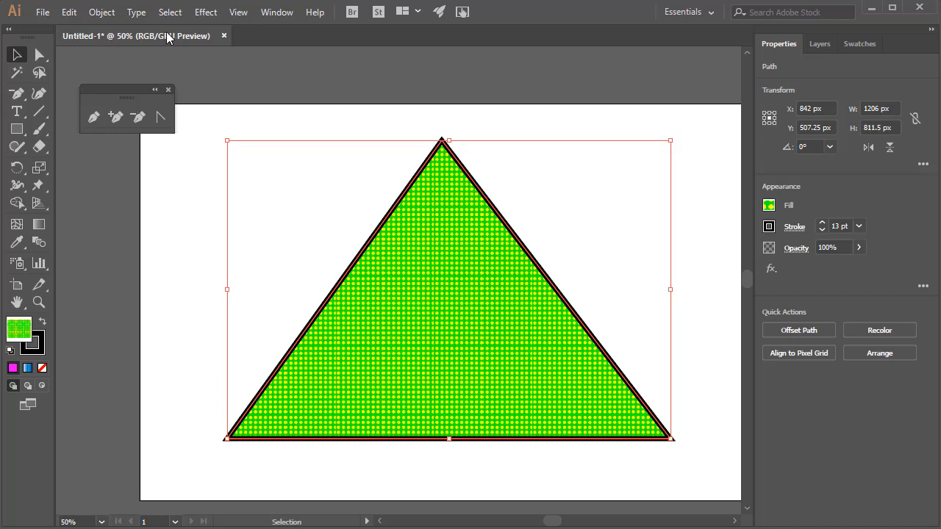
Step: Isolate the triangle and enlarge the yellow-dot pattern inside it with the Scale tool, independently of the outline
double_click(441, 252)
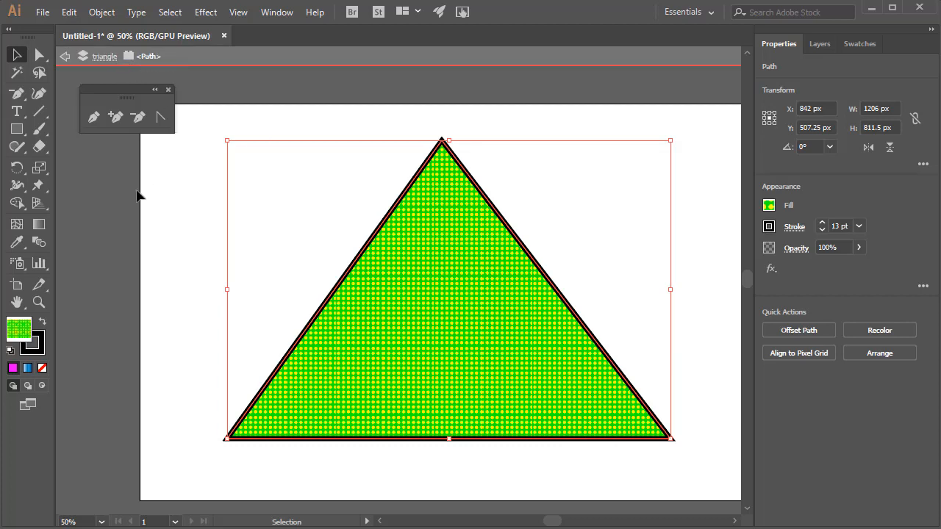
left_click(40, 168)
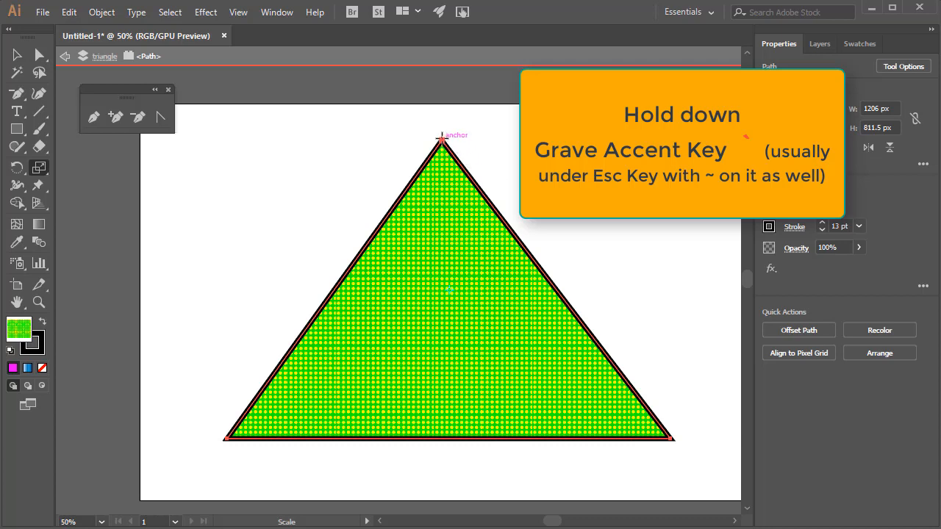
key("grave")
left_click_drag(441, 138, 523, 91)
key("grave")
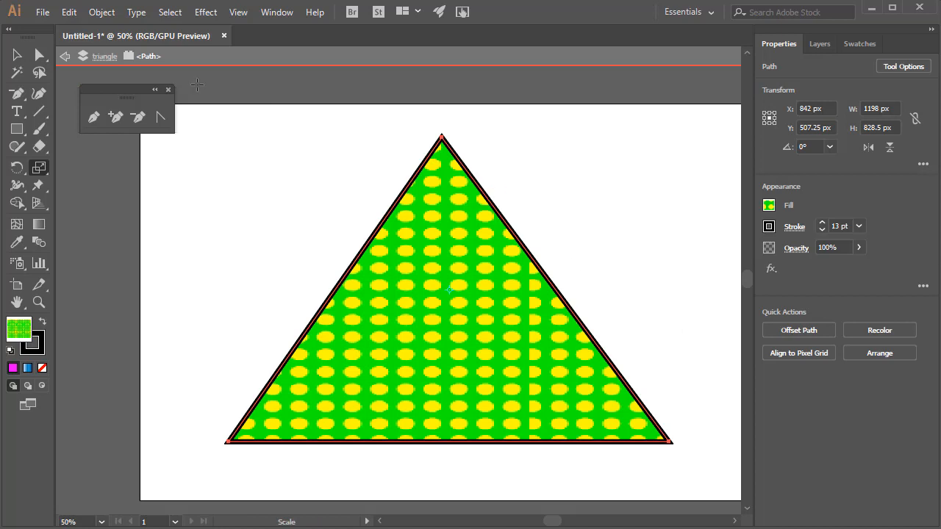
left_click(65, 56)
left_click(65, 56)
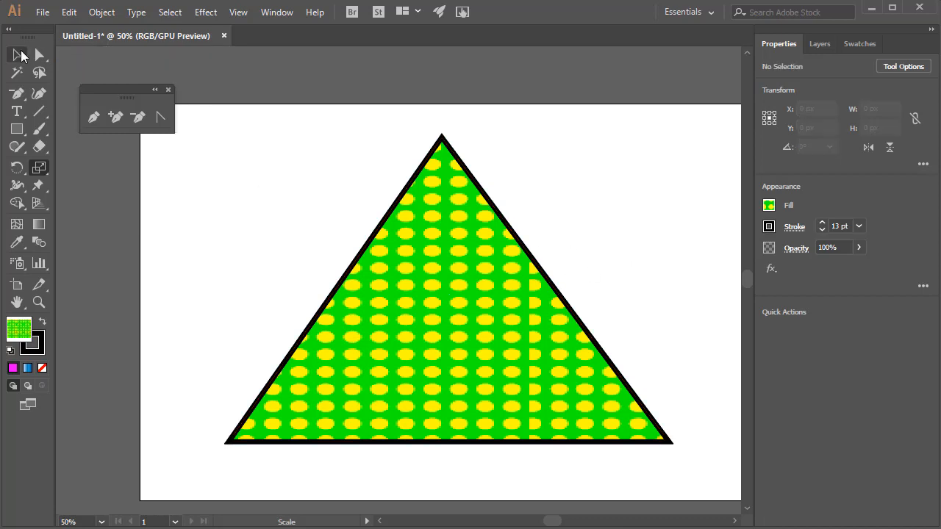
Step: Fill the triangle with the orange sunburst pattern swatch
left_click(17, 55)
left_click(494, 279)
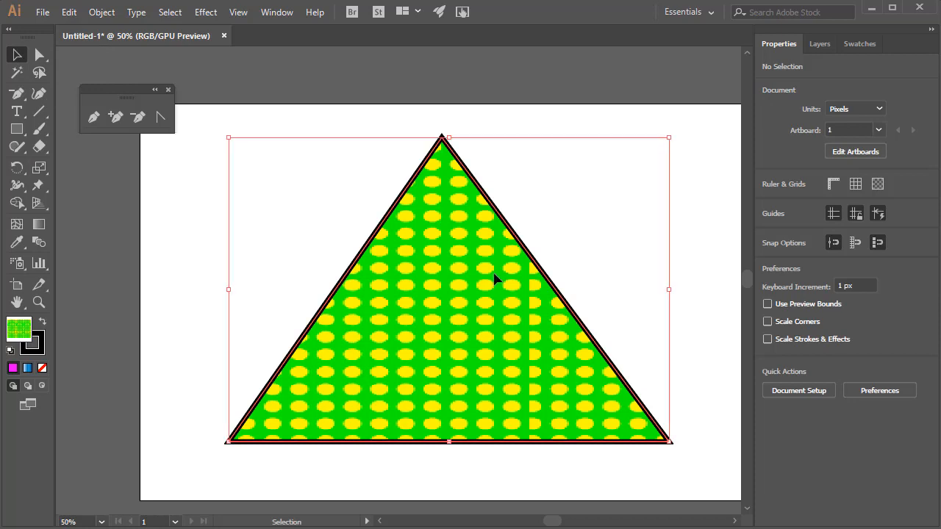
left_click(857, 45)
left_click(784, 120)
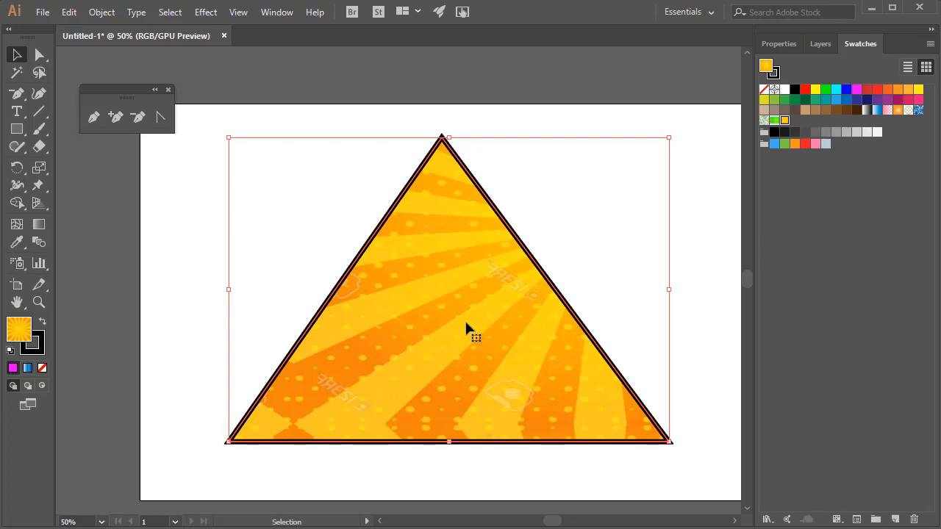
Step: Shift the sunburst pattern inside the isolated triangle so the burst's centre sits near the middle of the shape
double_click(437, 267)
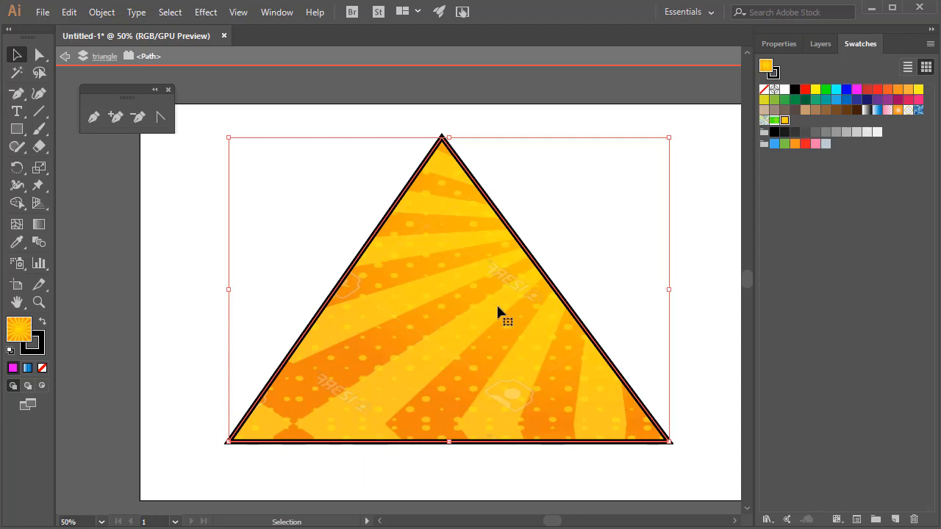
left_click_drag(496, 303, 435, 318)
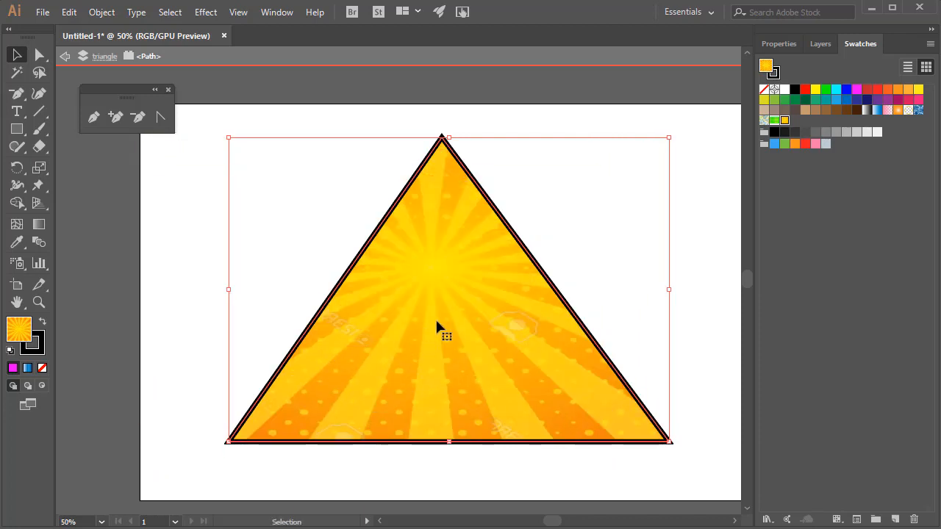
left_click_drag(455, 280, 465, 344)
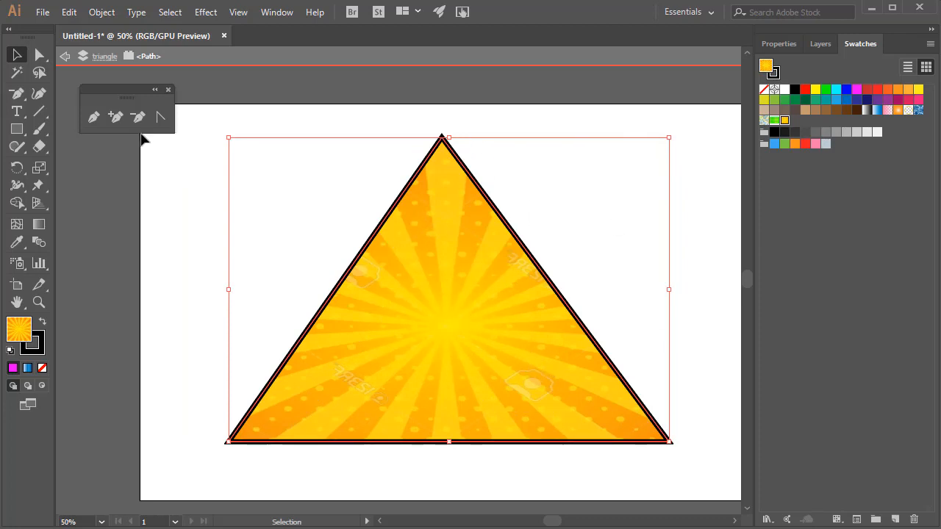
left_click(64, 57)
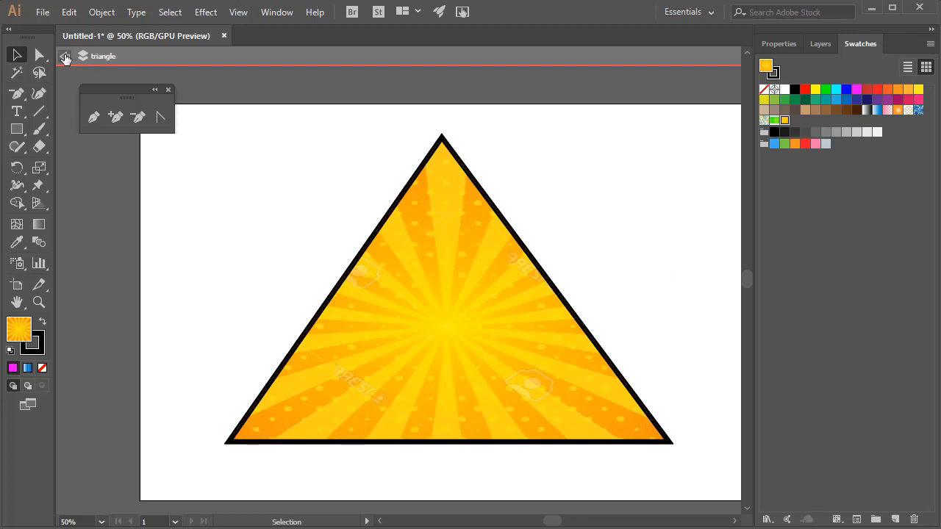
left_click(64, 56)
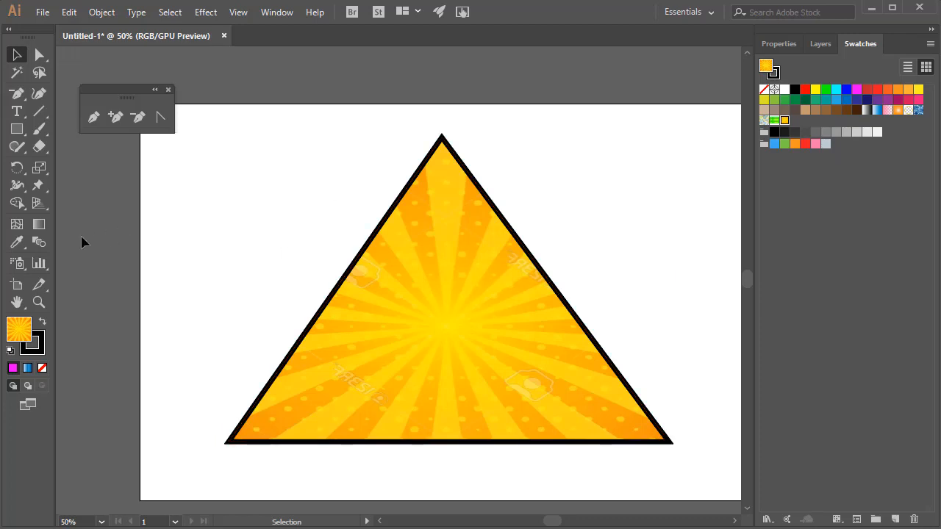
Step: Unlock the square and triangle layers and make the square layer visible
left_click(40, 300)
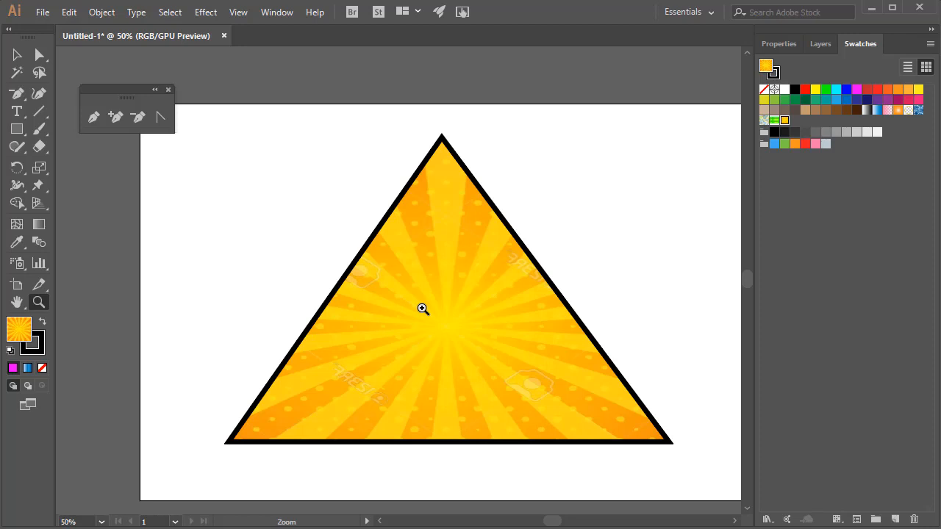
left_click(422, 308, "alt")
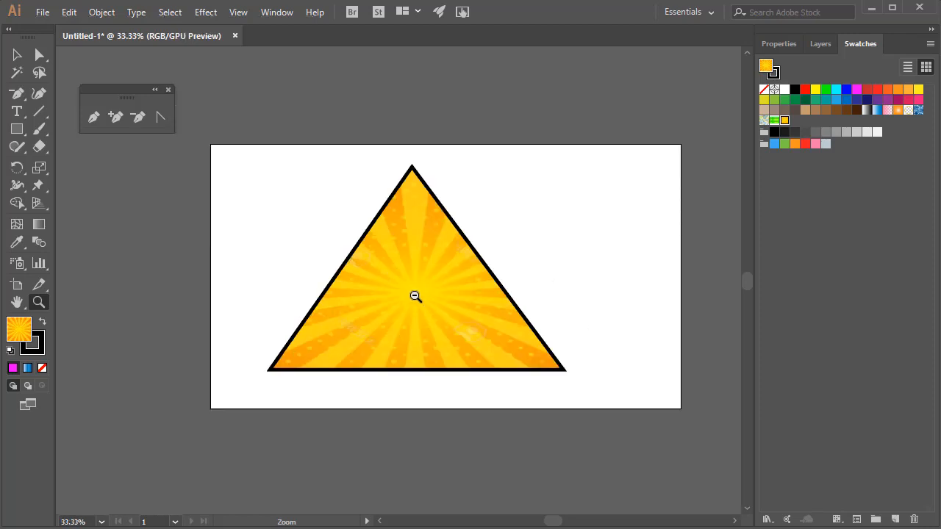
left_click(414, 296, "alt")
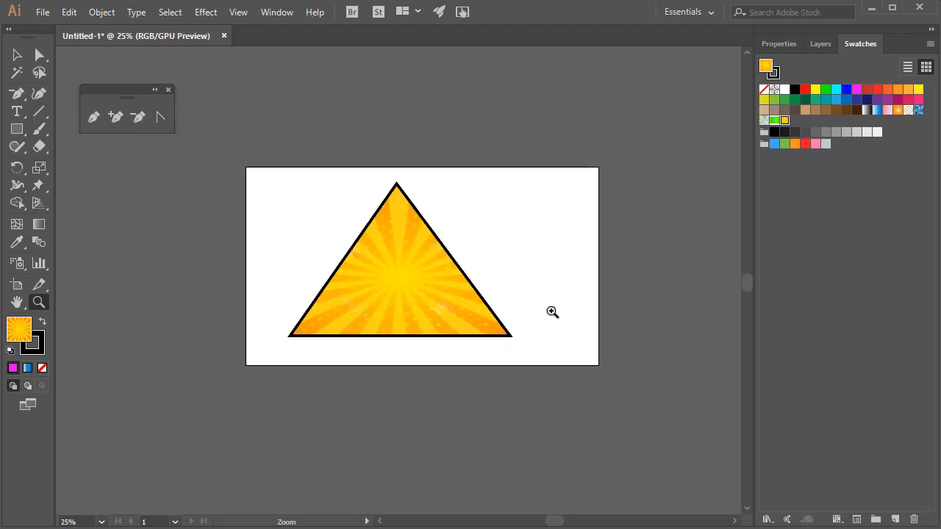
left_click(821, 44)
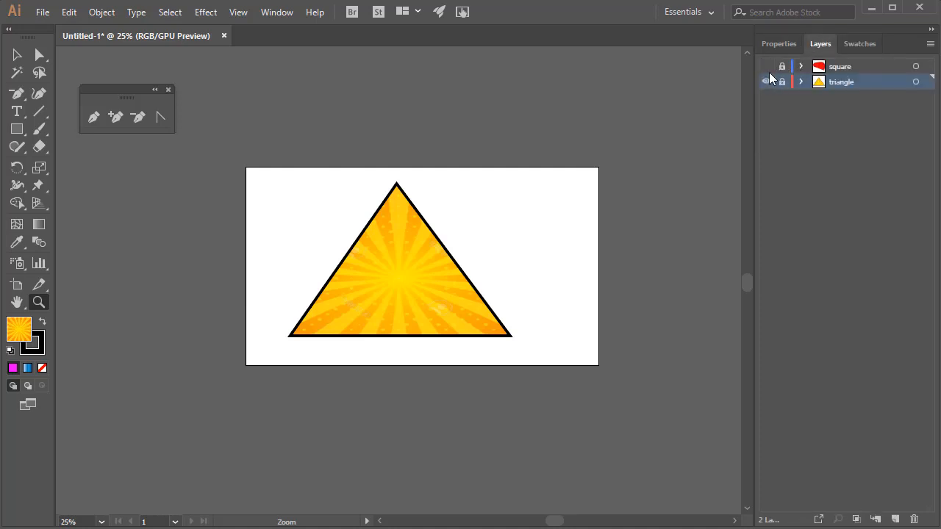
left_click(782, 66)
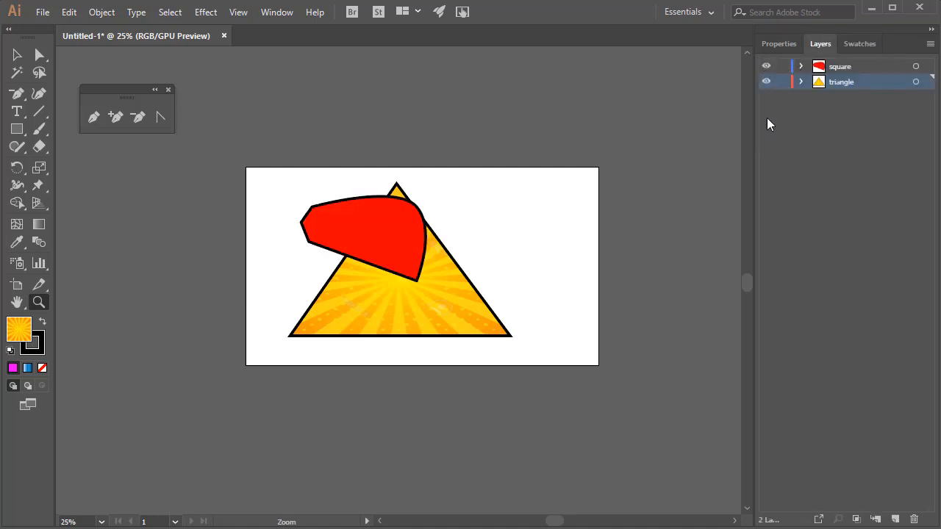
left_click(766, 67)
Step: Move the red shape to the right so it overlaps the triangle's upper right side, and deselect it
left_click(17, 54)
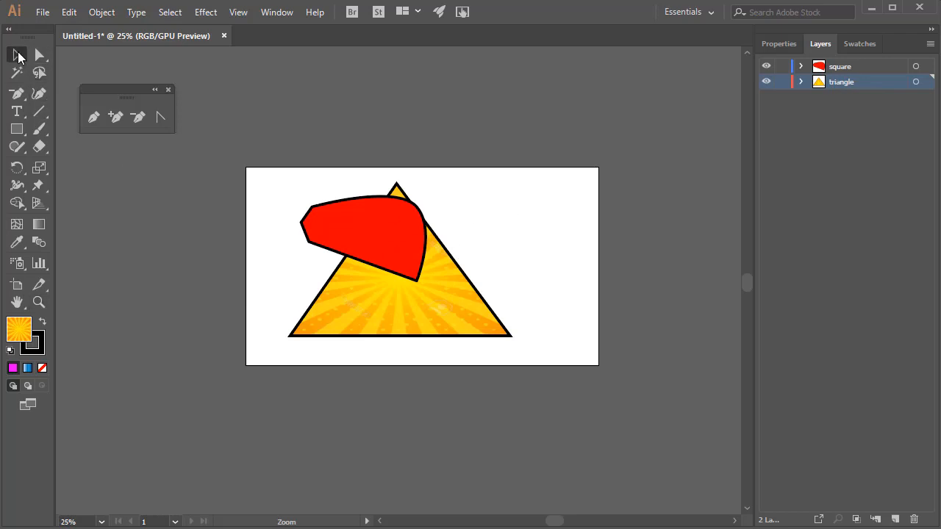
left_click_drag(408, 222, 479, 223)
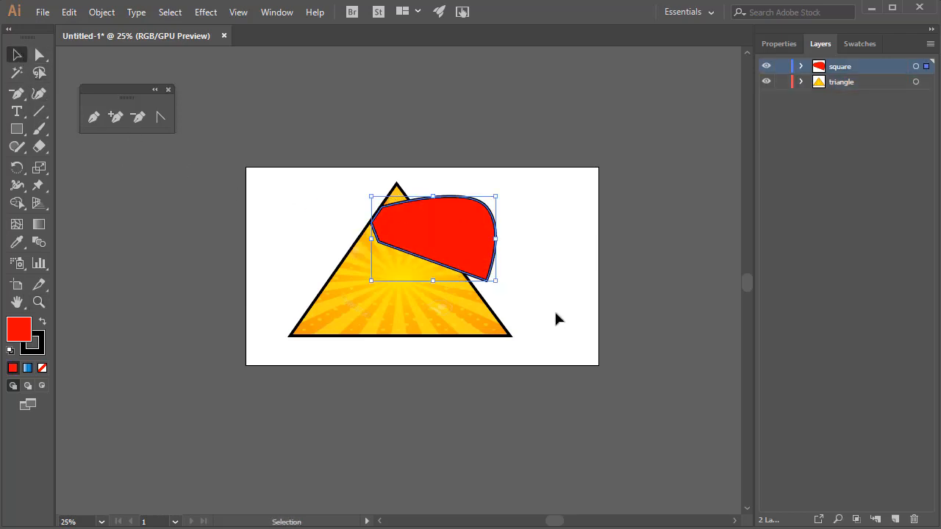
left_click(556, 315)
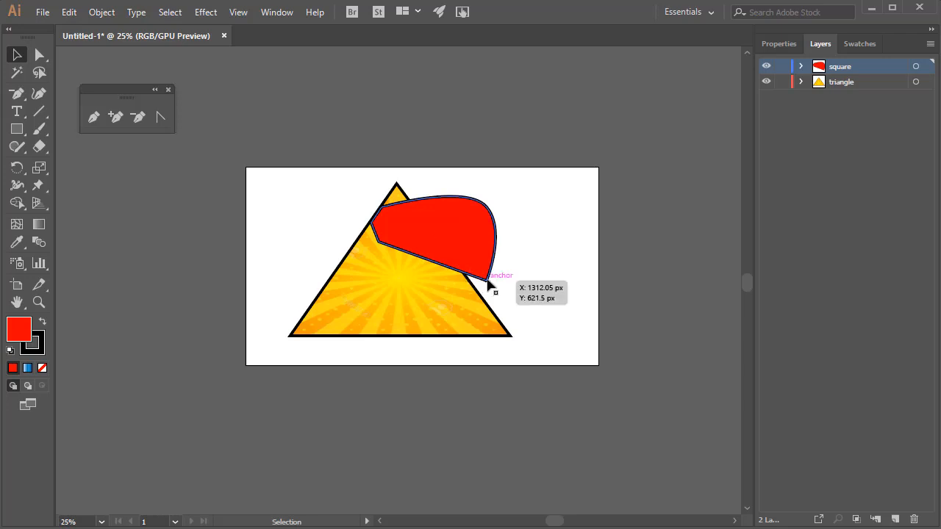
Step: Convert the red shape's lower right corner into a smooth curve and extend its outer direction handle up and to the right
left_click(39, 302)
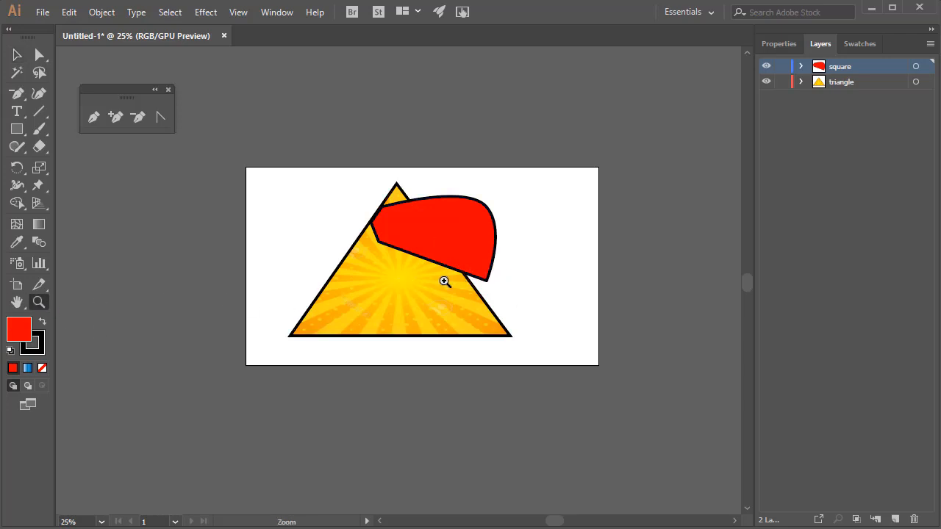
left_click(481, 274)
left_click(413, 279)
left_click(387, 297)
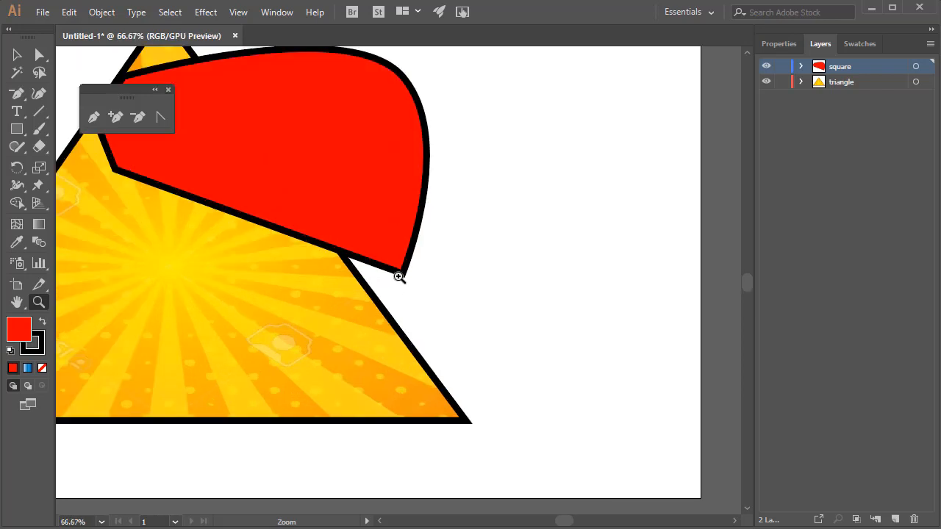
left_click(400, 273)
left_click(400, 272)
left_click(412, 288)
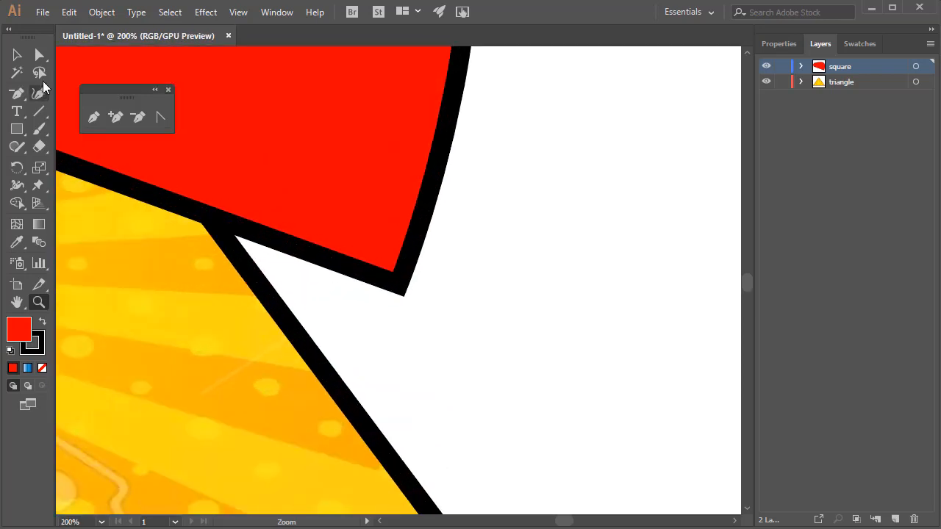
left_click(160, 116)
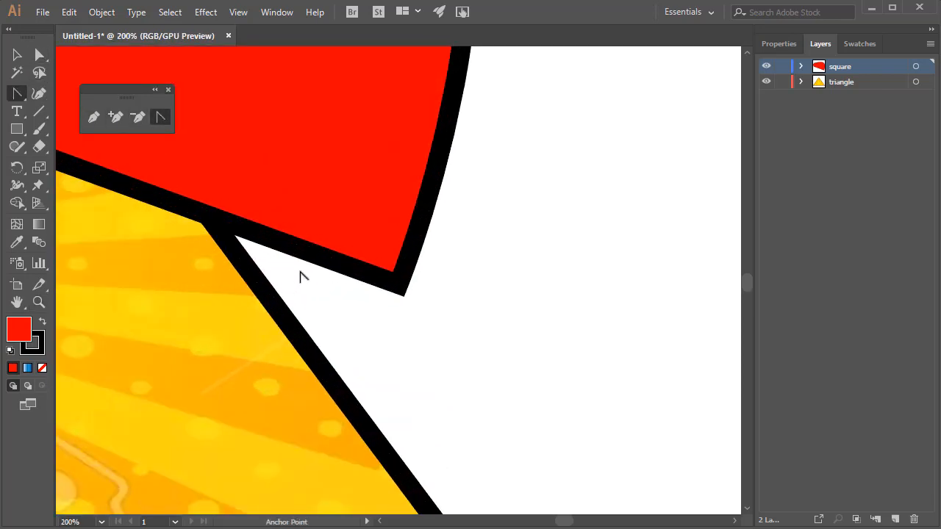
left_click_drag(398, 284, 330, 308)
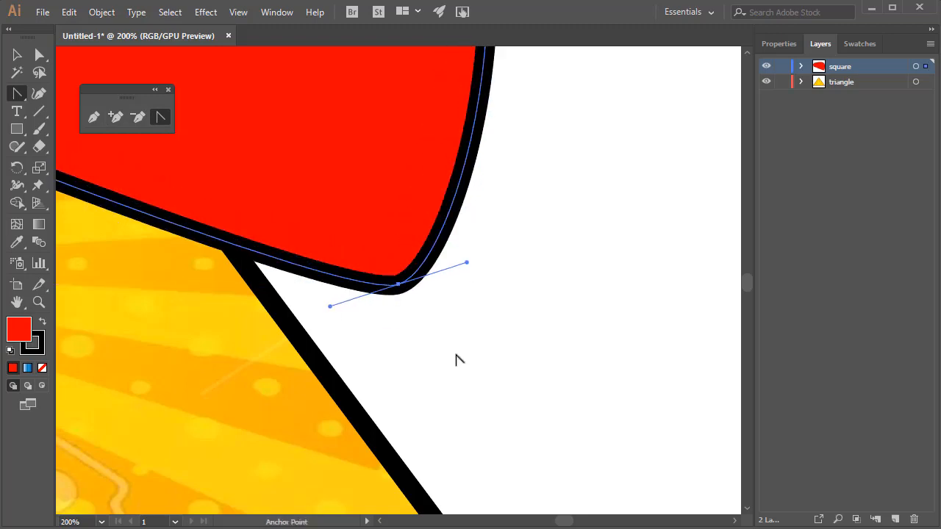
left_click(40, 55)
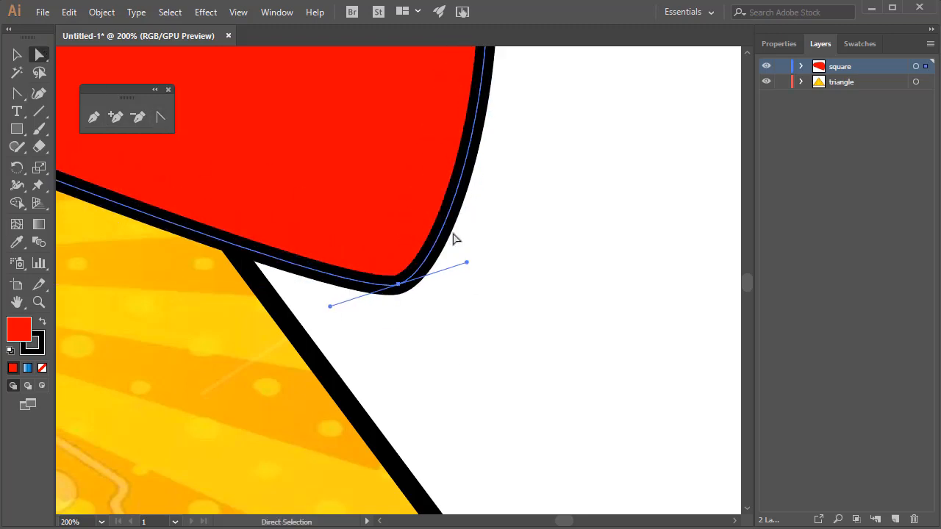
left_click_drag(468, 262, 581, 193)
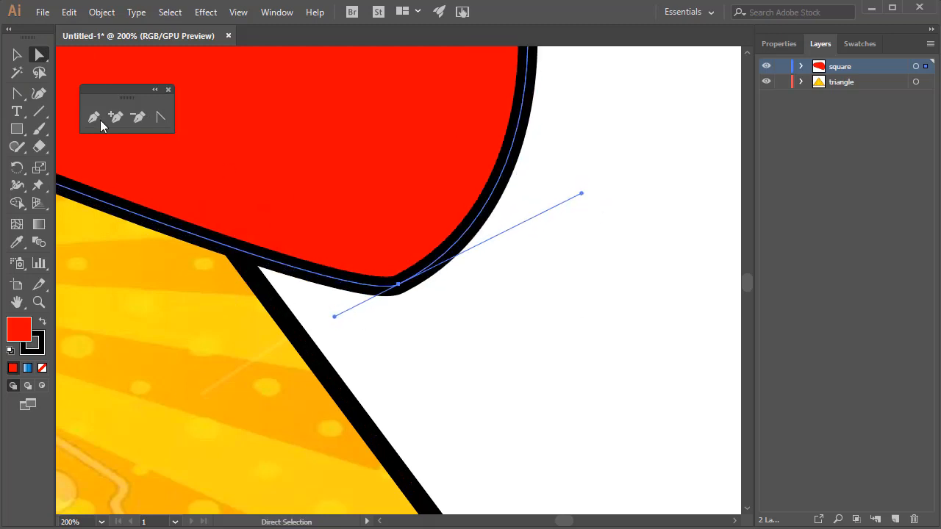
Step: Move the whole red shape slightly down and to the left over the triangle
left_click(18, 55)
left_click_drag(333, 140, 315, 226)
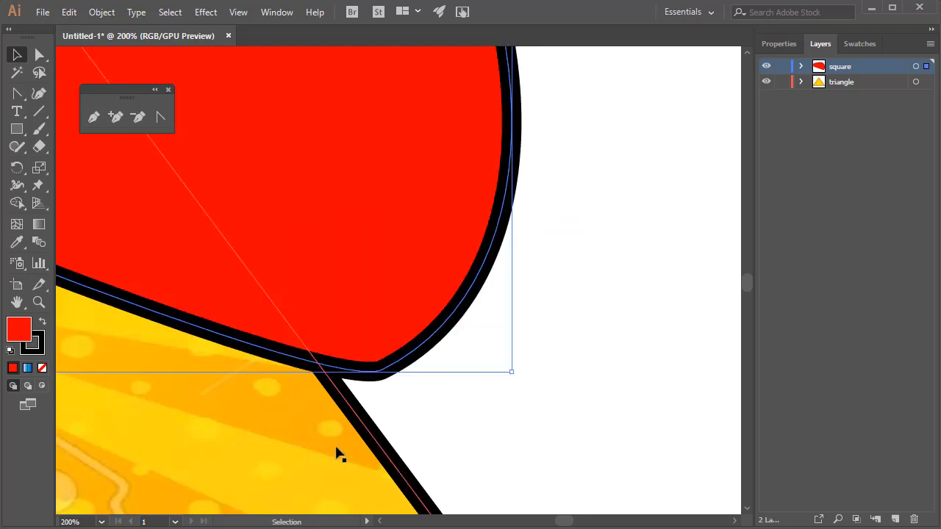
left_click(39, 301)
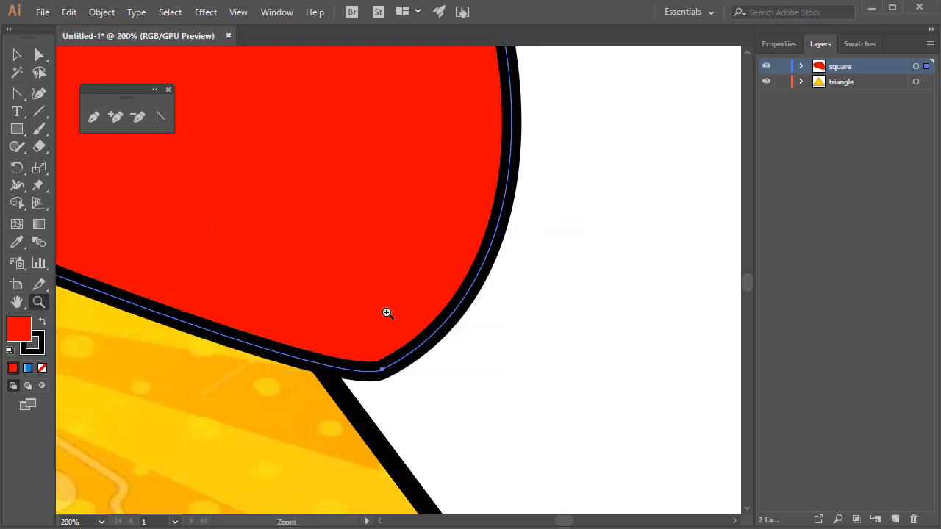
left_click(372, 292, "alt")
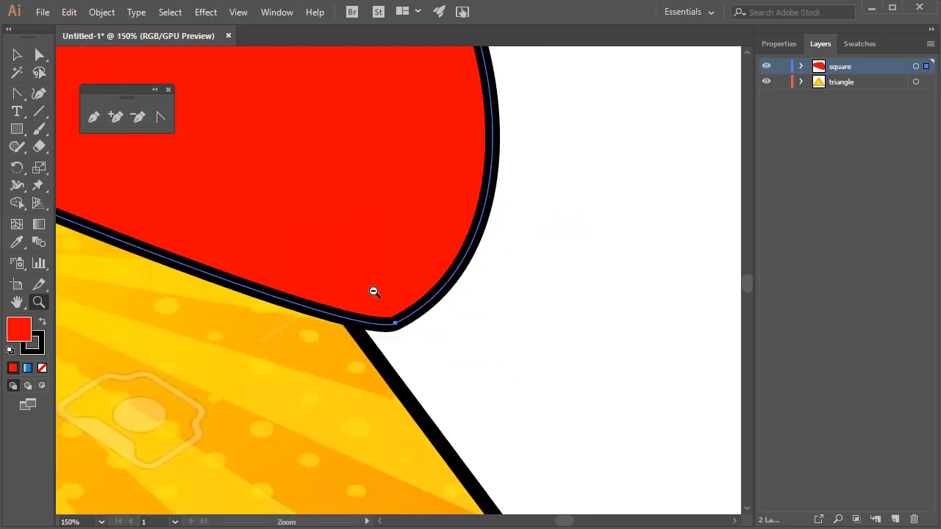
Step: Check the overlapping shapes on the whole artboard by briefly hiding and reshowing the triangle layer
left_click(372, 292, "alt")
left_click(321, 208, "alt")
left_click(304, 189, "alt")
left_click(340, 287, "alt")
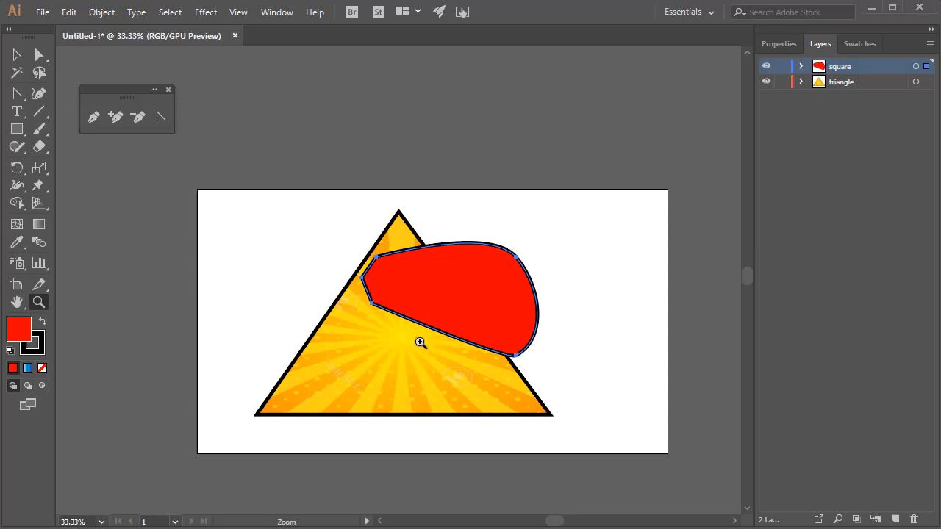
left_click(767, 82)
left_click(767, 82)
Step: Open Comic Con Poster 2.ai from the Pop Art Poster folder and centre the poster in view
left_click(43, 12)
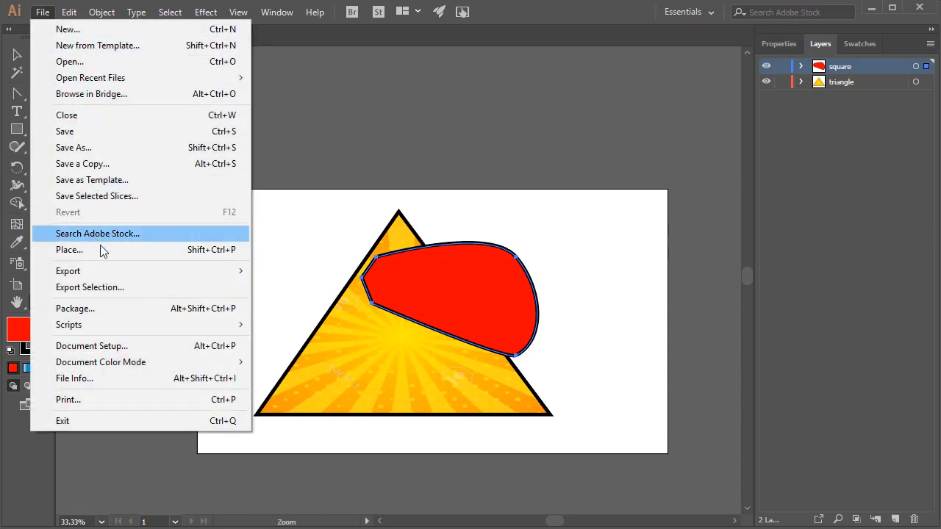
left_click(78, 64)
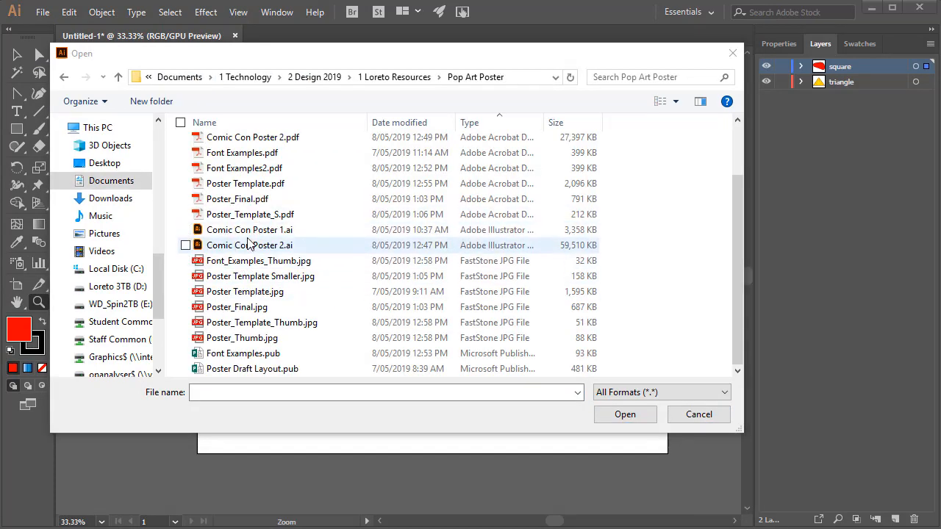
double_click(247, 245)
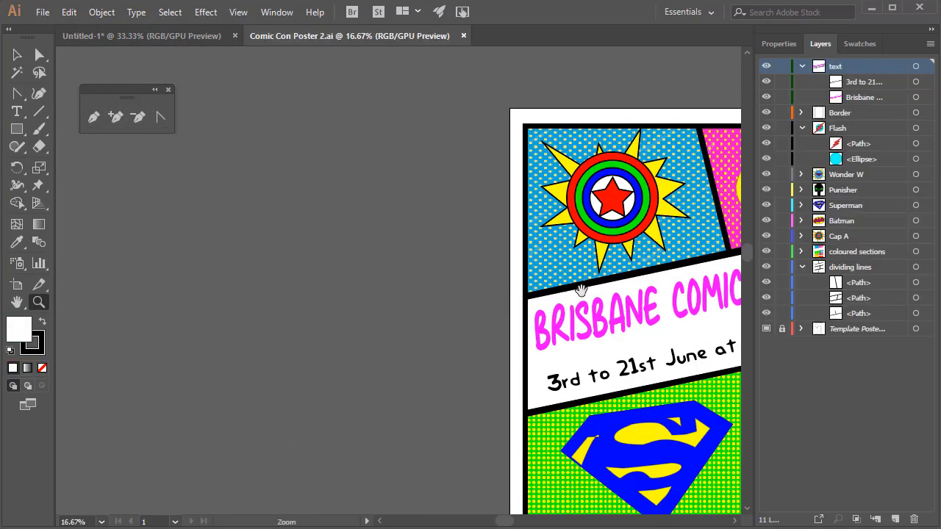
left_click_drag(617, 284, 297, 241)
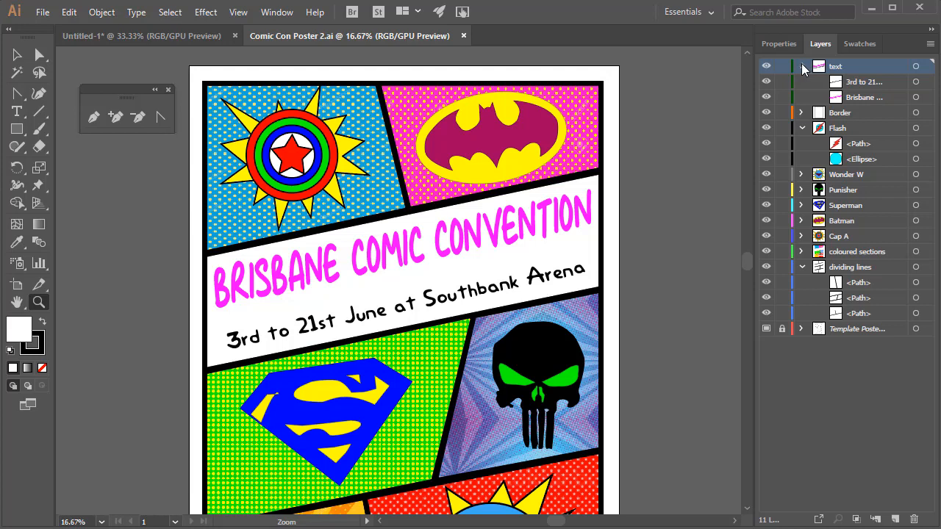
Step: Collapse the text layer, and hide and reshow the text and Border layers to inspect what each contains
left_click(803, 66)
left_click(802, 67)
left_click(802, 67)
left_click(766, 66)
left_click(766, 82)
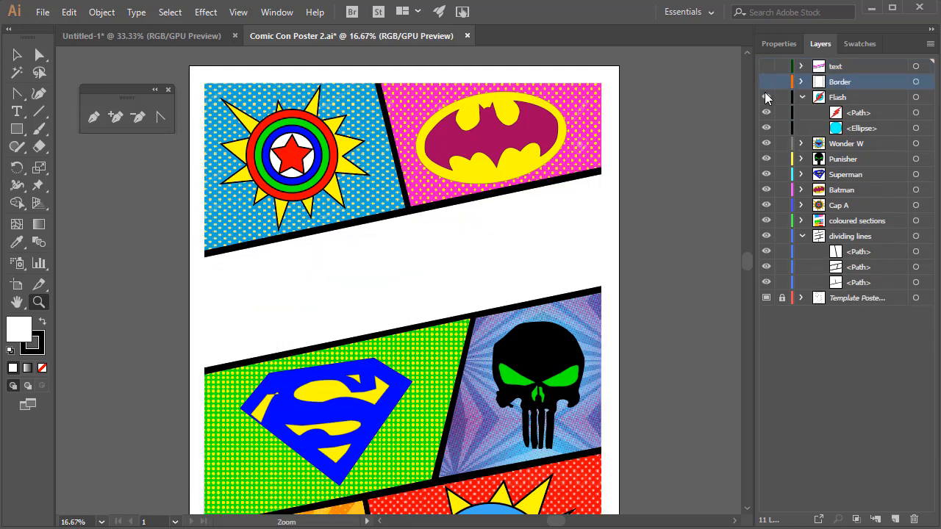
left_click(766, 97)
left_click(766, 82)
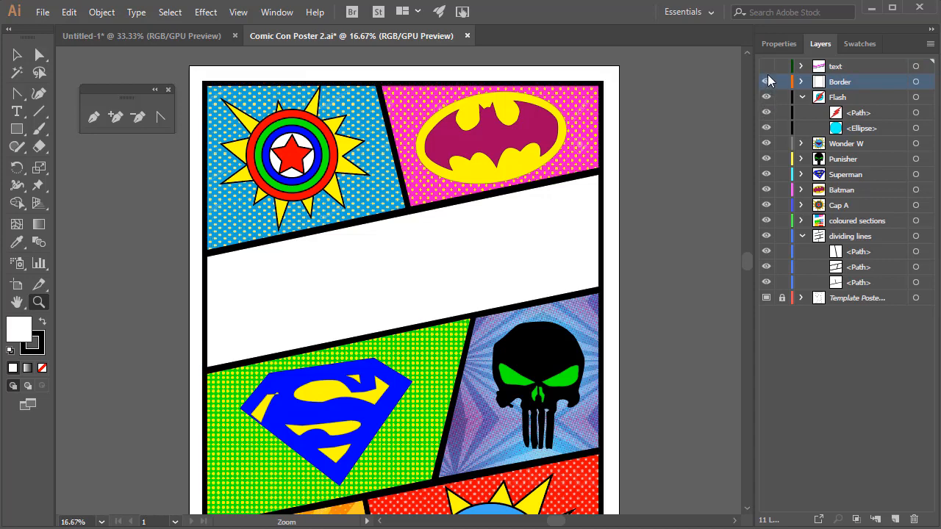
left_click(766, 66)
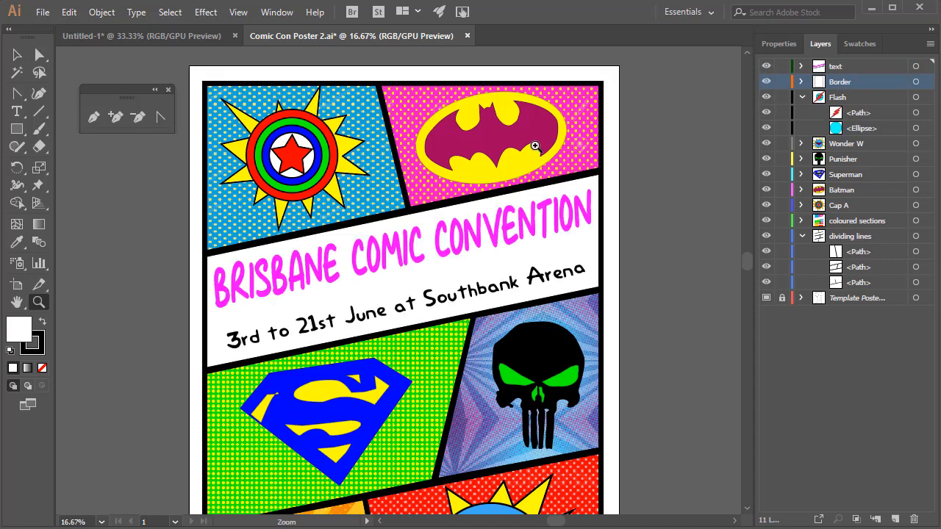
Step: Collapse the Flash layer, and briefly hide and reshow the Batman, coloured sections, dividing lines and text layers in turn
left_click(802, 97)
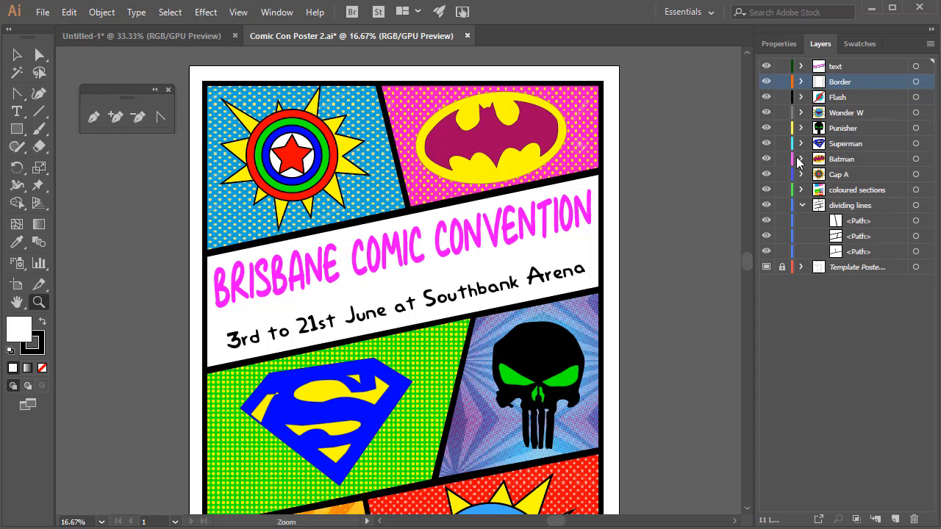
left_click(767, 160)
left_click(767, 161)
left_click(766, 189)
left_click(766, 189)
left_click(766, 207)
left_click(766, 206)
left_click(767, 66)
left_click(767, 66)
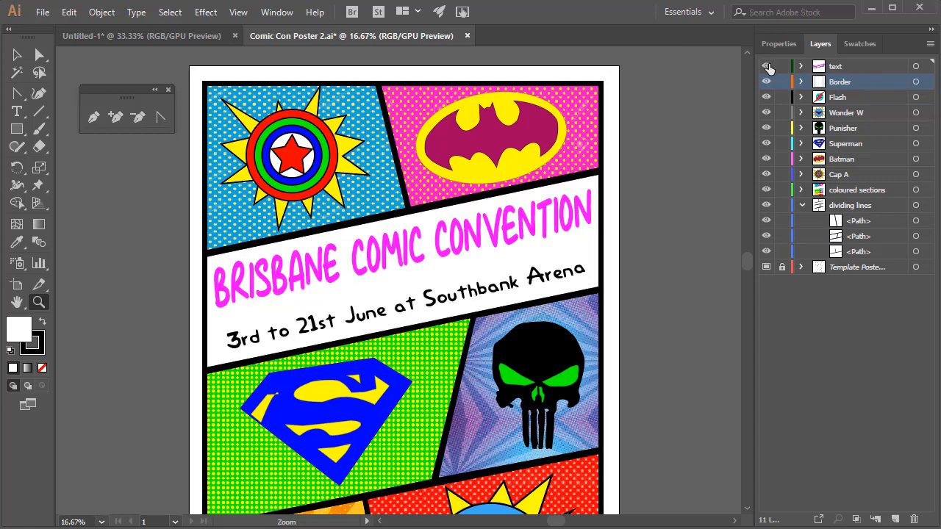